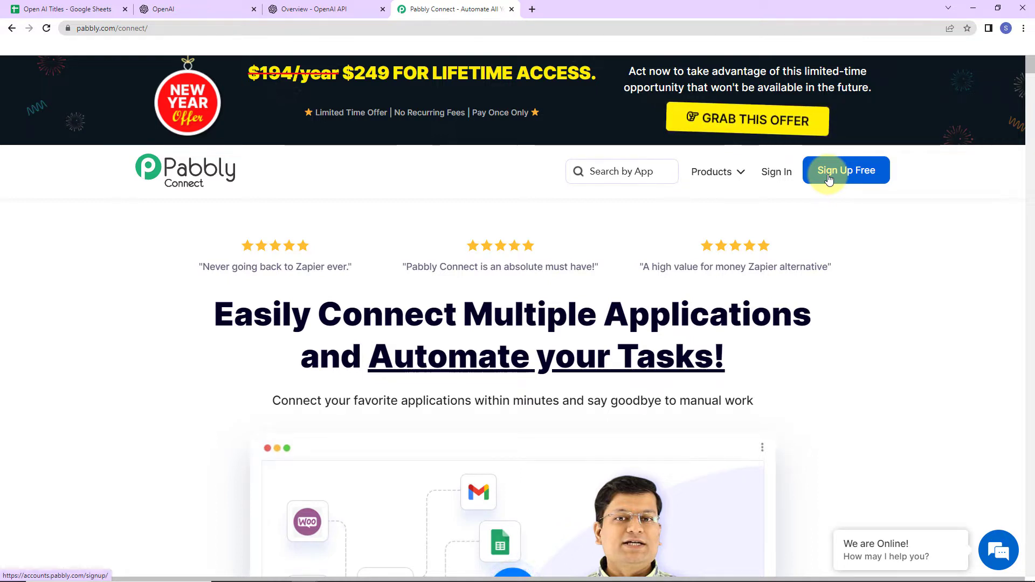
# Access Pabbly Connect and create a workflow named "Write Business Articles Automatically Using OpenAI".
pyautogui.click(829, 179)
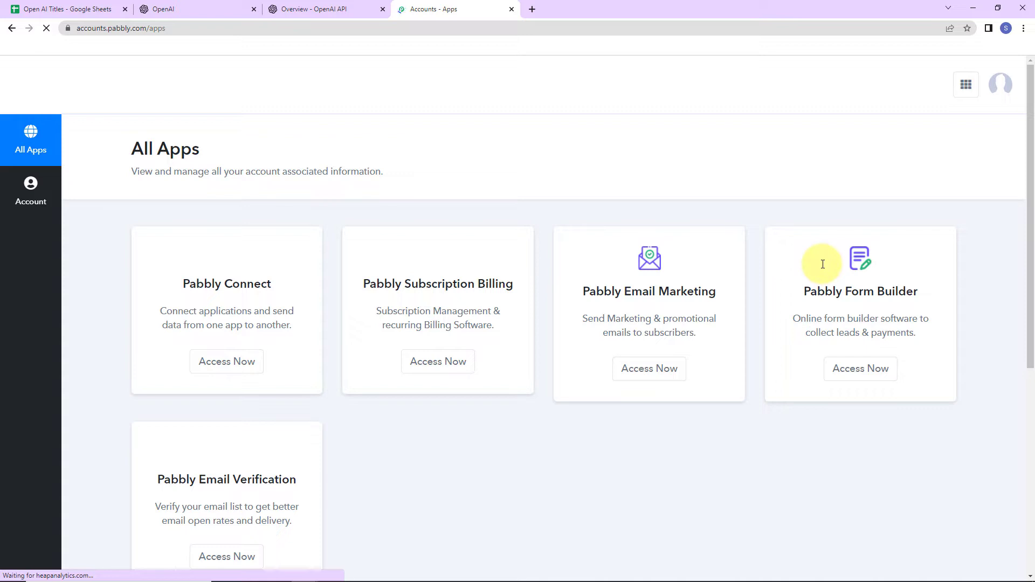
pyautogui.click(221, 362)
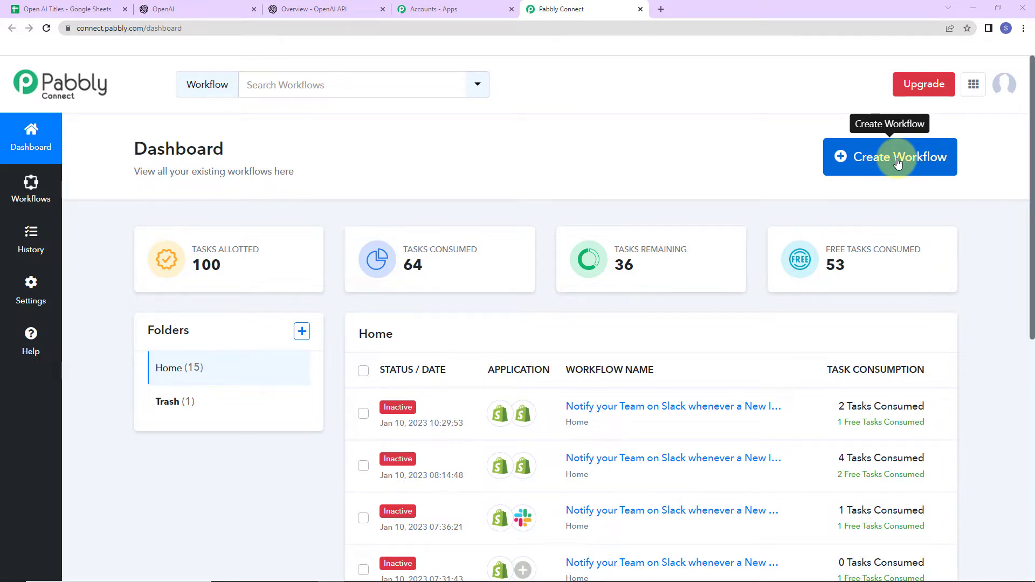
pyautogui.click(898, 162)
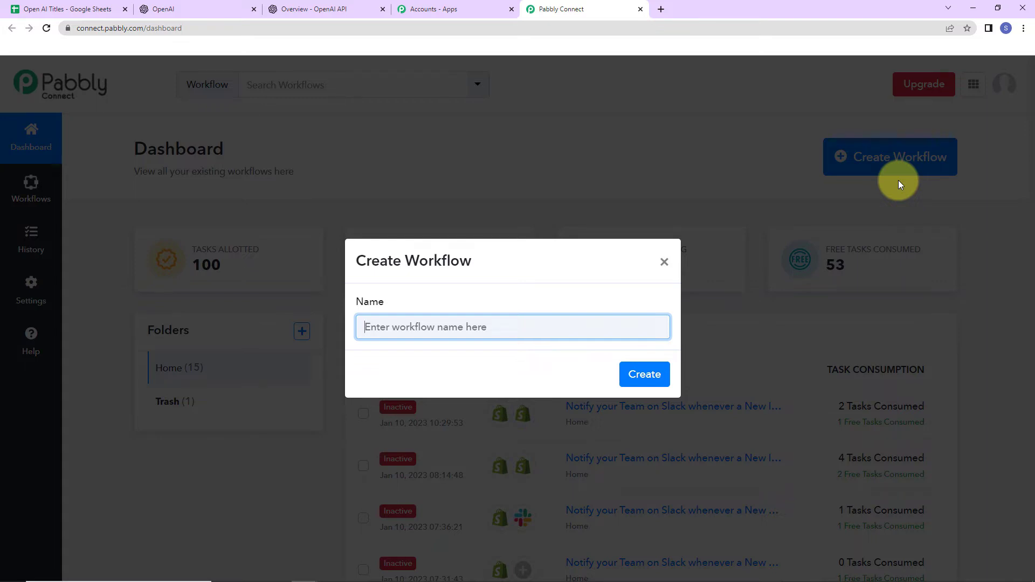
pyautogui.click(471, 328)
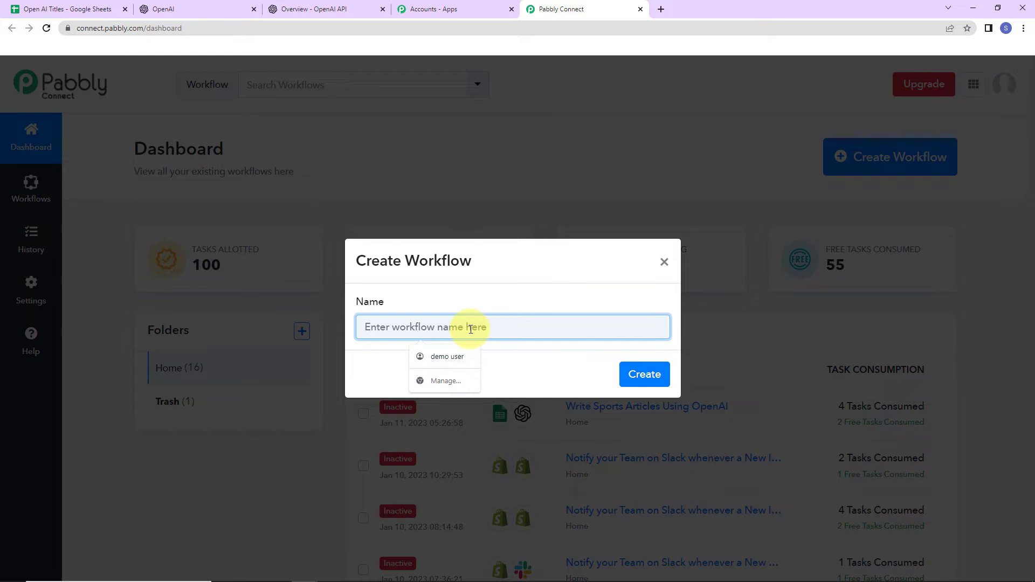
pyautogui.write('Write Business Articles Automatically Using OpenAI')
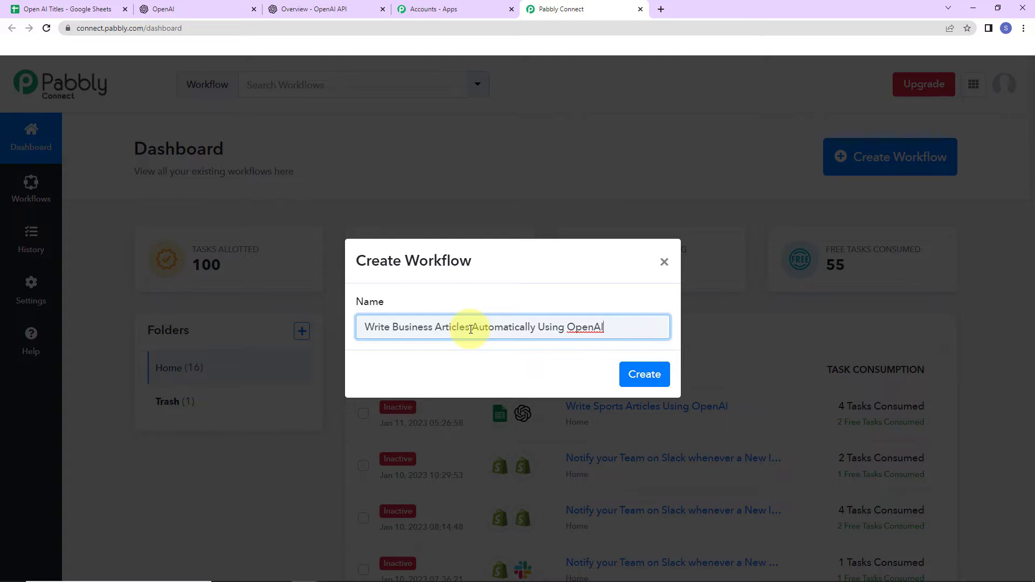
pyautogui.click(646, 374)
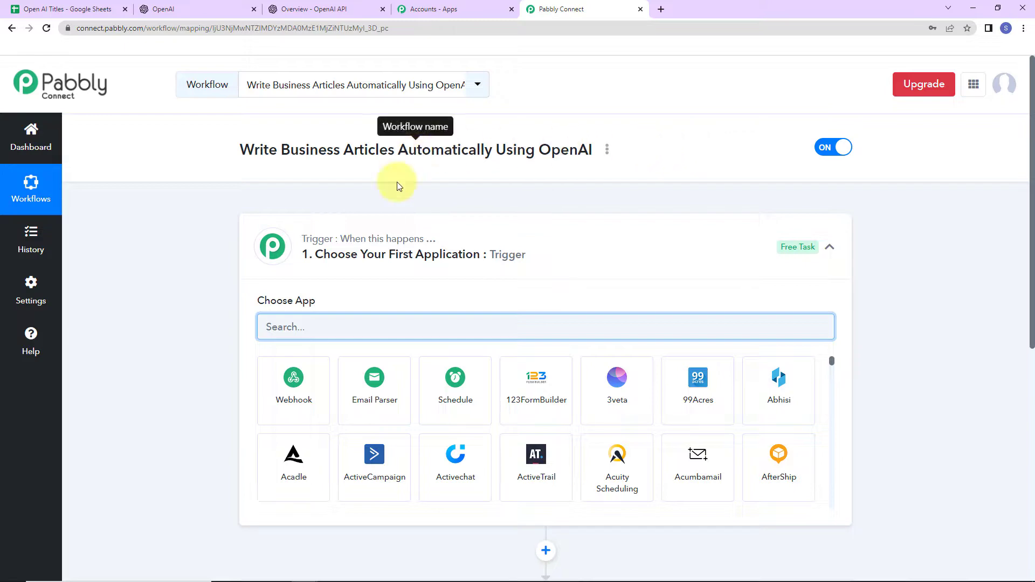
# Set the workflow's trigger to Google Sheets with the event New or Updated Spreadsheet Row.
pyautogui.scroll(-5, 584, 280)
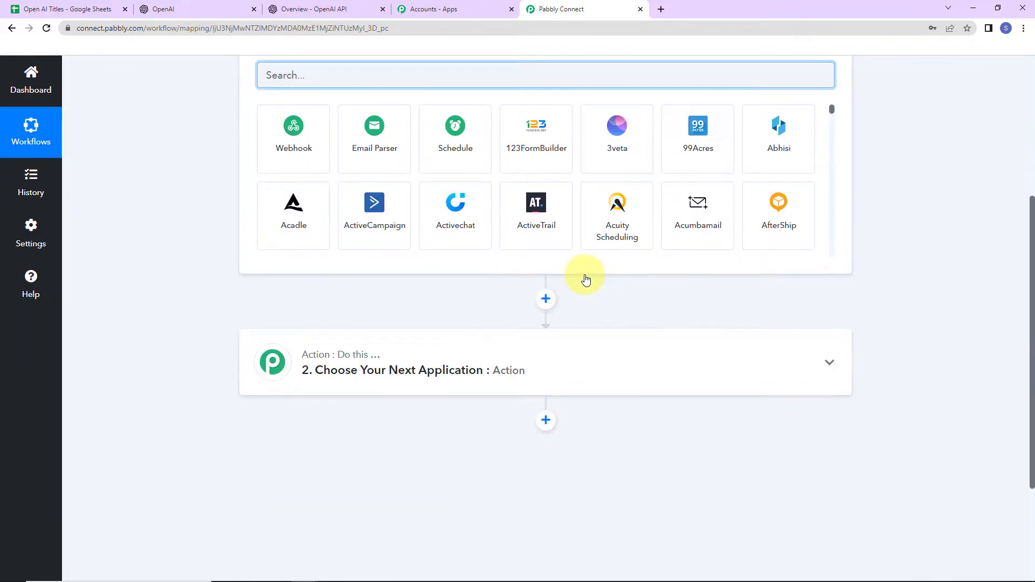
pyautogui.scroll(2, 586, 277)
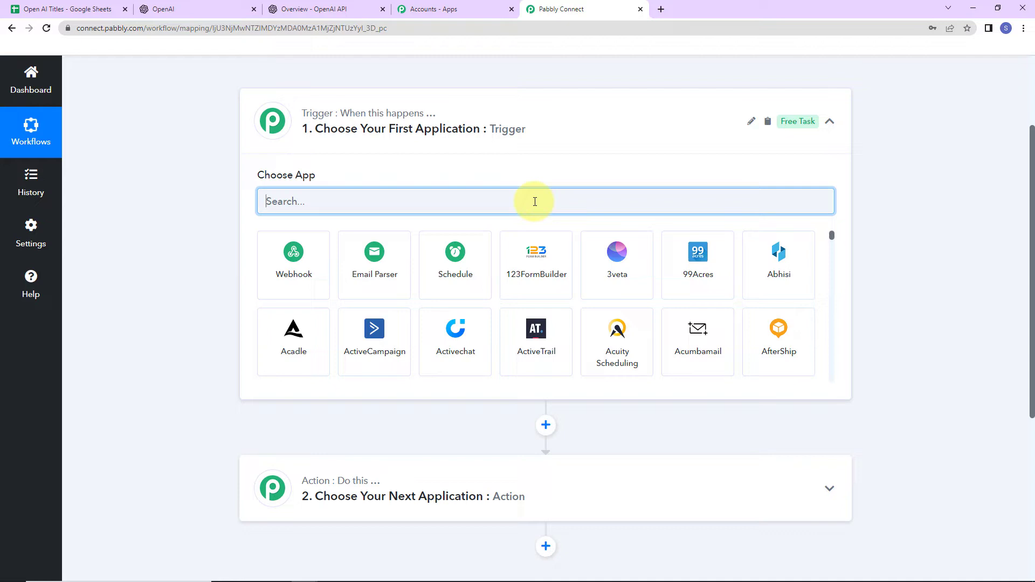
pyautogui.write('google')
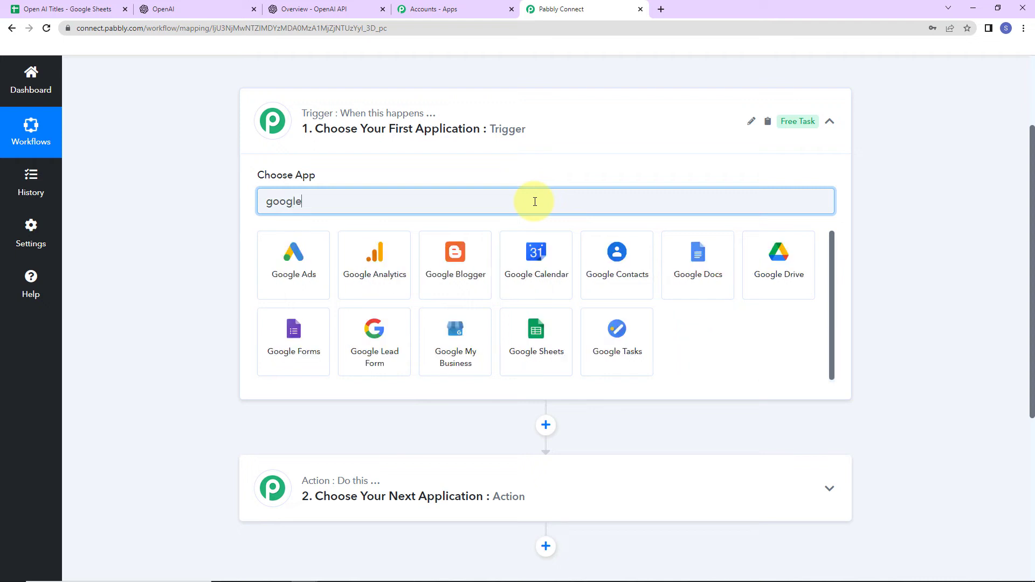
pyautogui.click(515, 327)
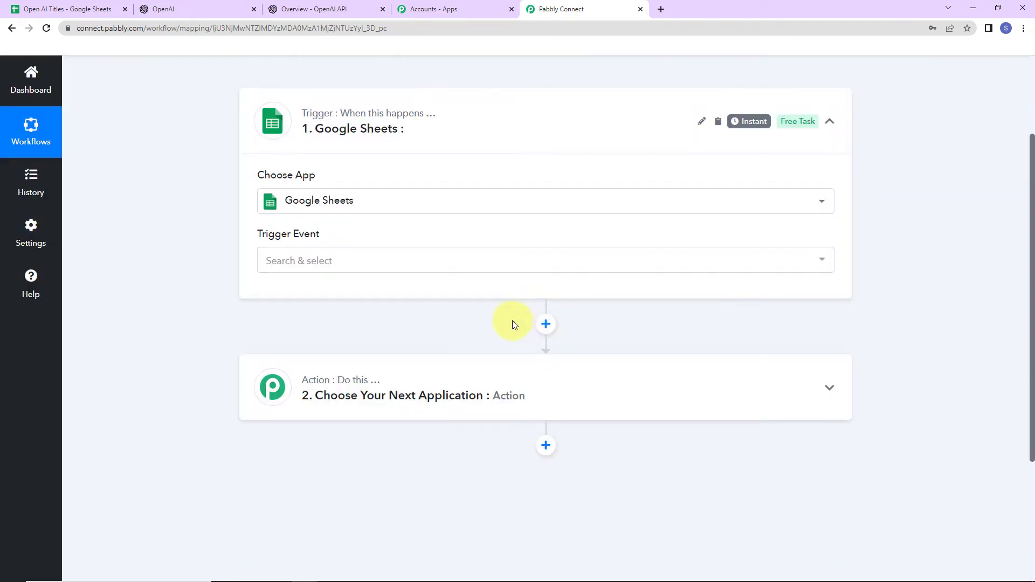
pyautogui.click(356, 261)
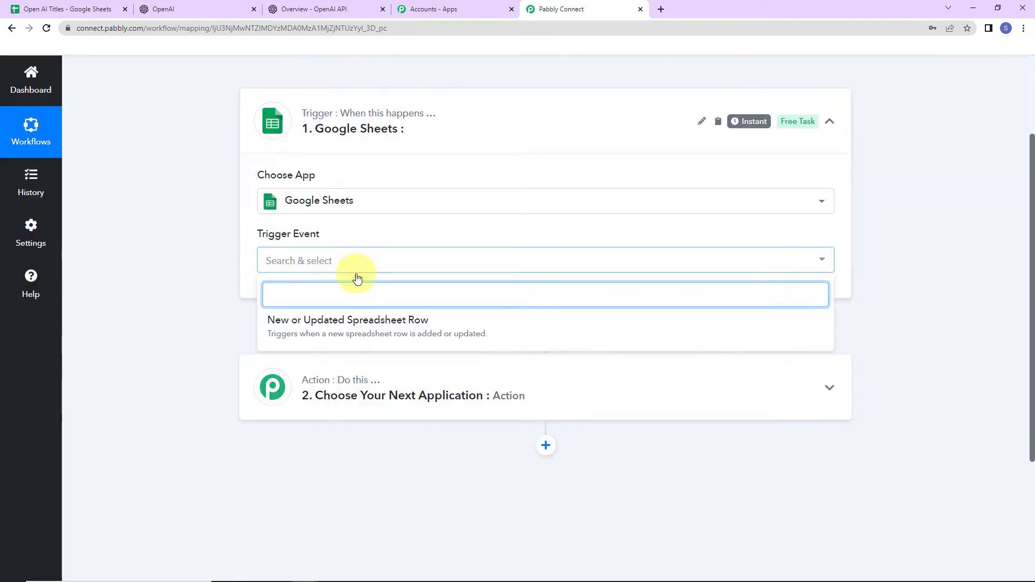
pyautogui.click(360, 324)
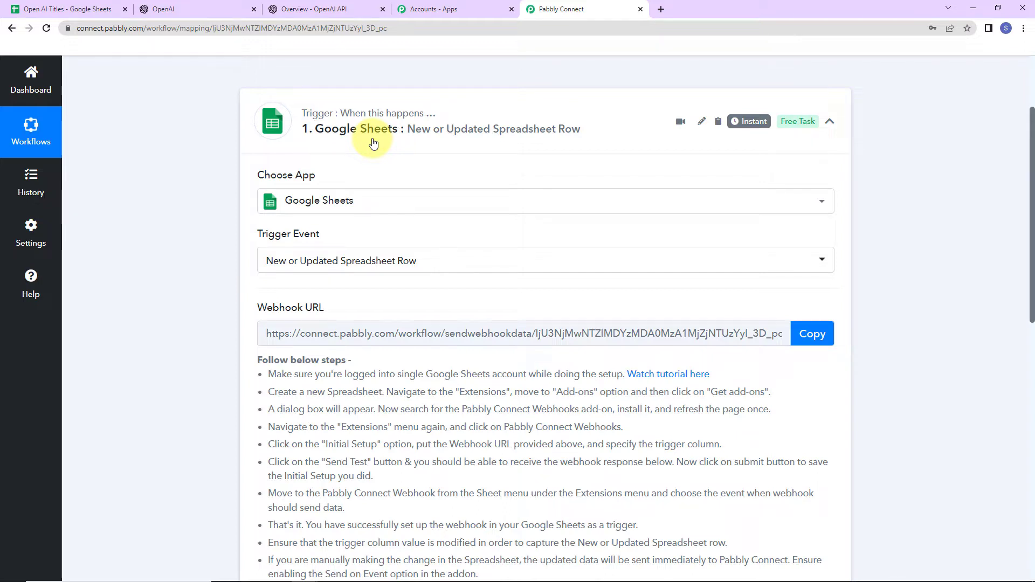
# Copy the webhook URL of the Google Sheets trigger.
pyautogui.scroll(-1, 496, 309)
pyautogui.scroll(-2, 496, 308)
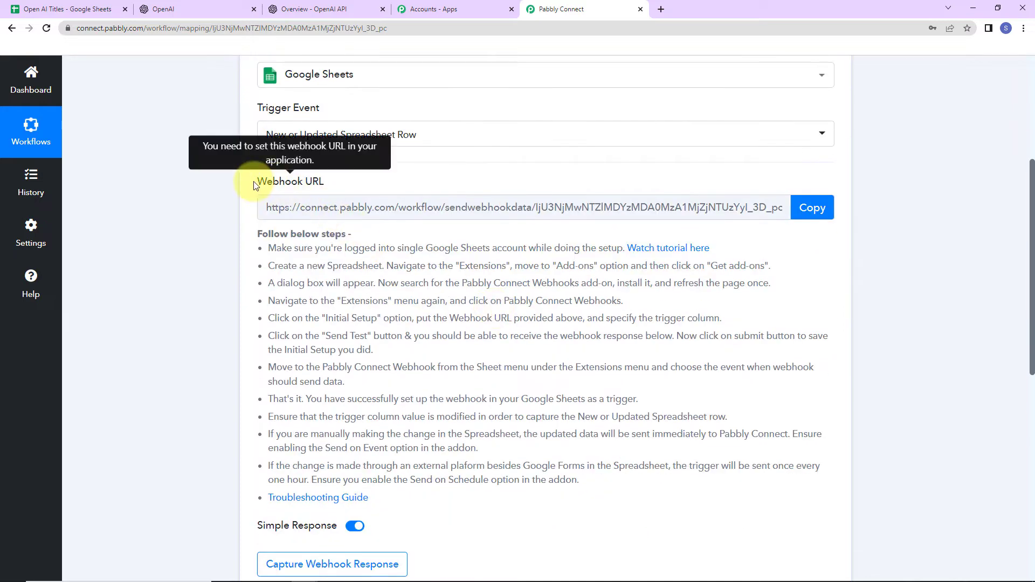
pyautogui.tripleClick(332, 185)
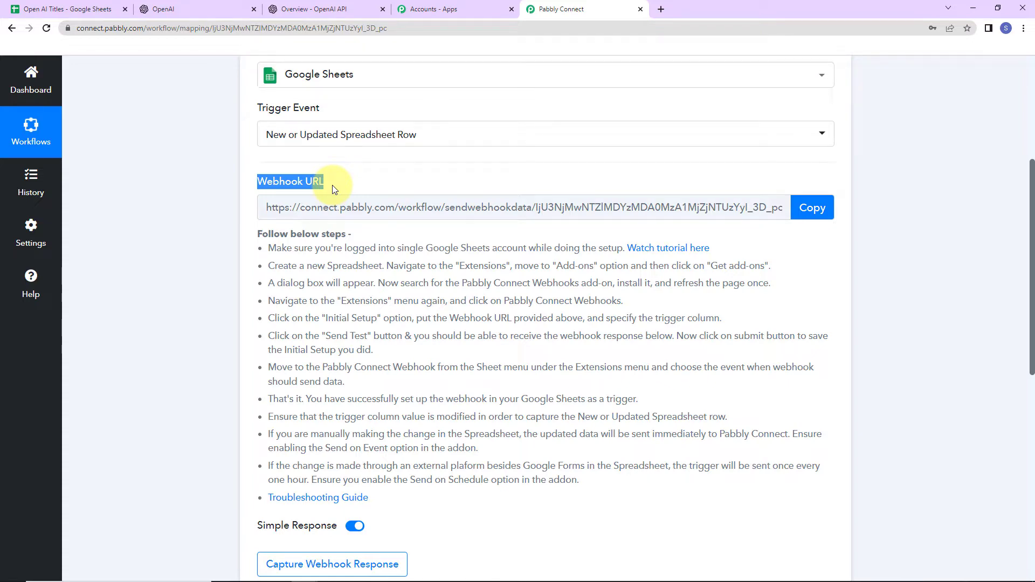
pyautogui.click(813, 209)
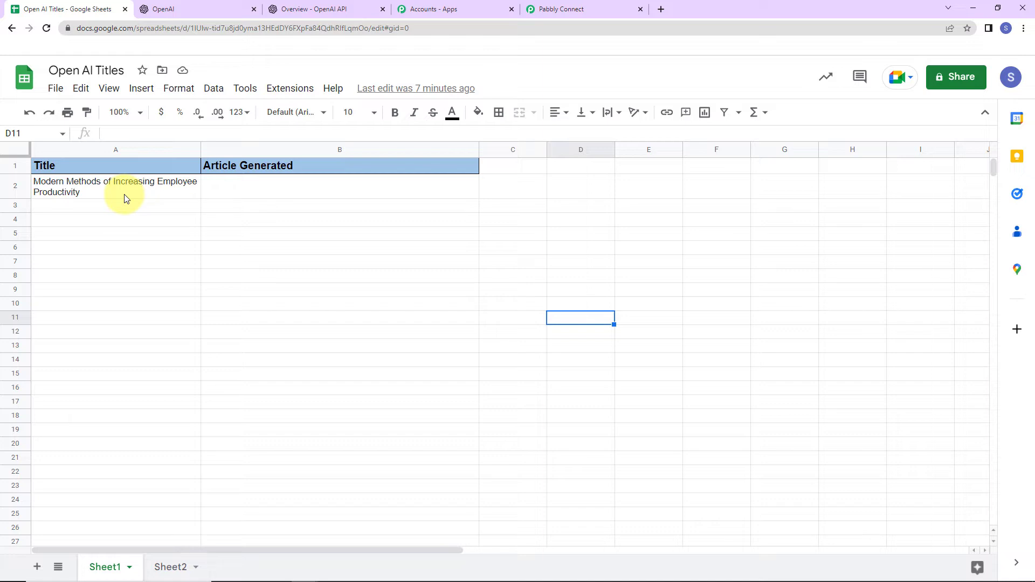
# In the Open AI Titles spreadsheet, look up the Pabbly Connect Webhooks add-on in the Google Workspace Marketplace, close it and reload the sheet.
pyautogui.click(283, 93)
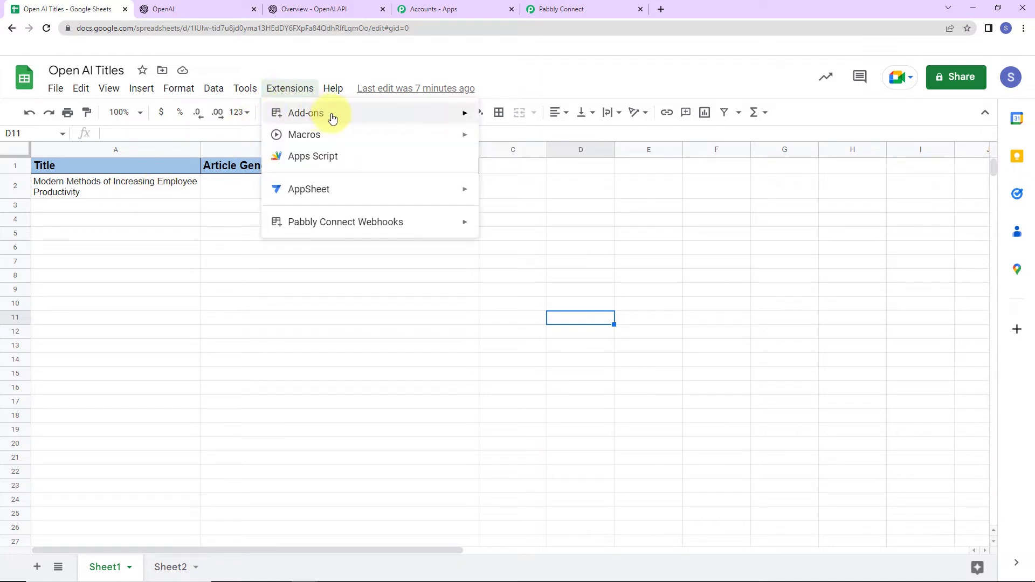
pyautogui.moveTo(344, 118)
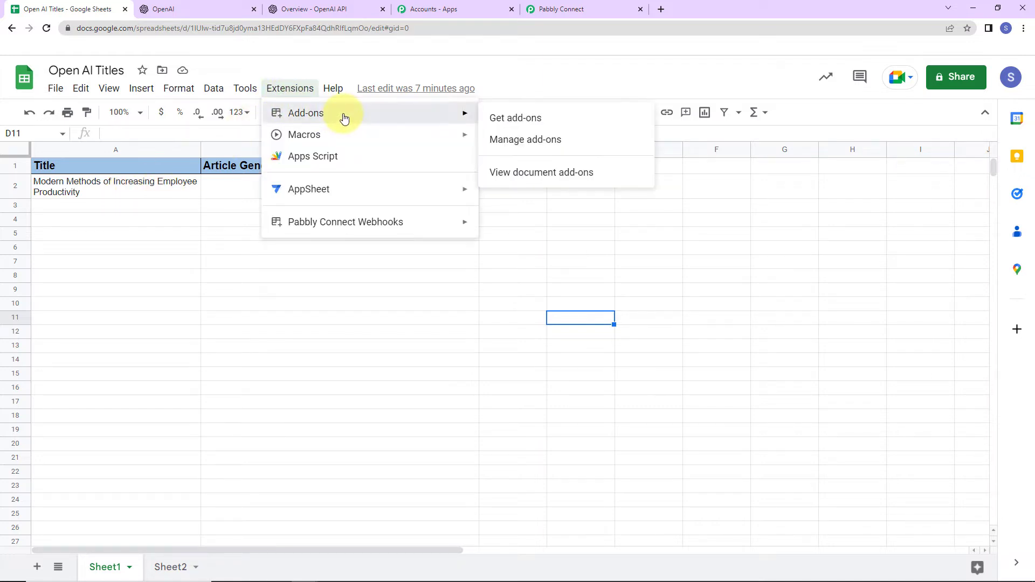
pyautogui.click(529, 118)
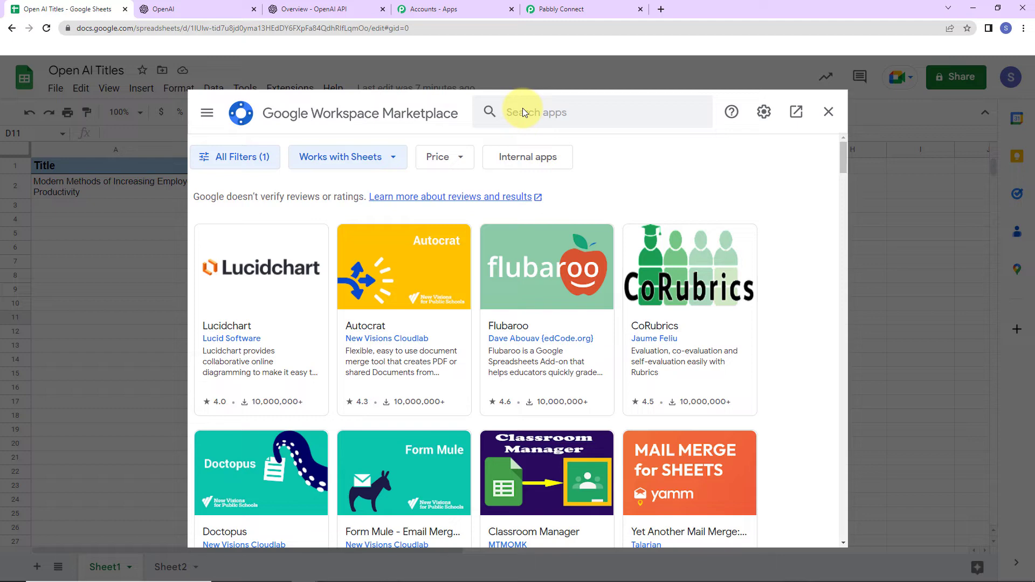
pyautogui.click(523, 109)
pyautogui.write('Pabby')
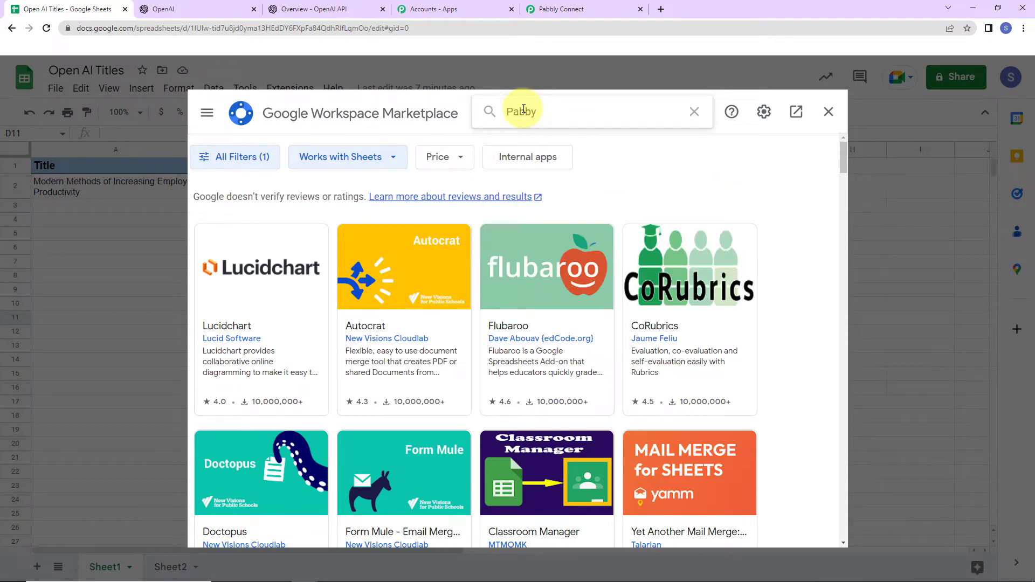
pyautogui.press('BackSpace')
pyautogui.write('ly')
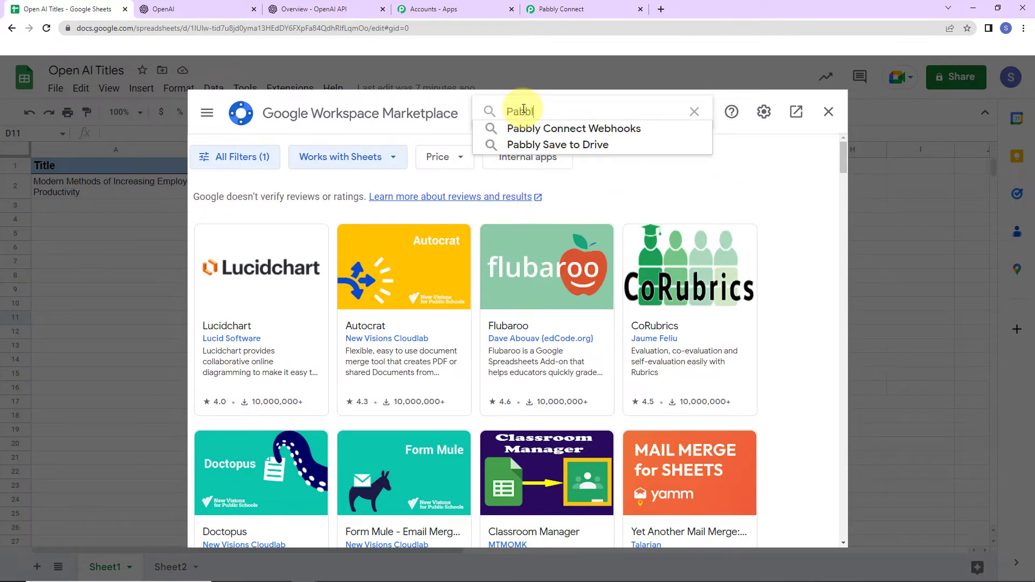
pyautogui.click(539, 129)
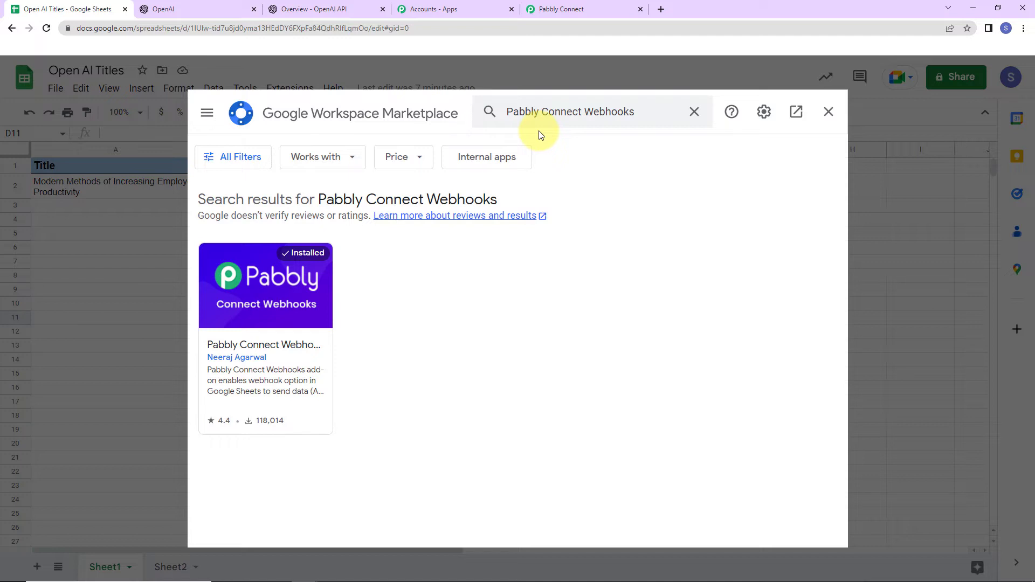
pyautogui.click(828, 112)
pyautogui.click(47, 28)
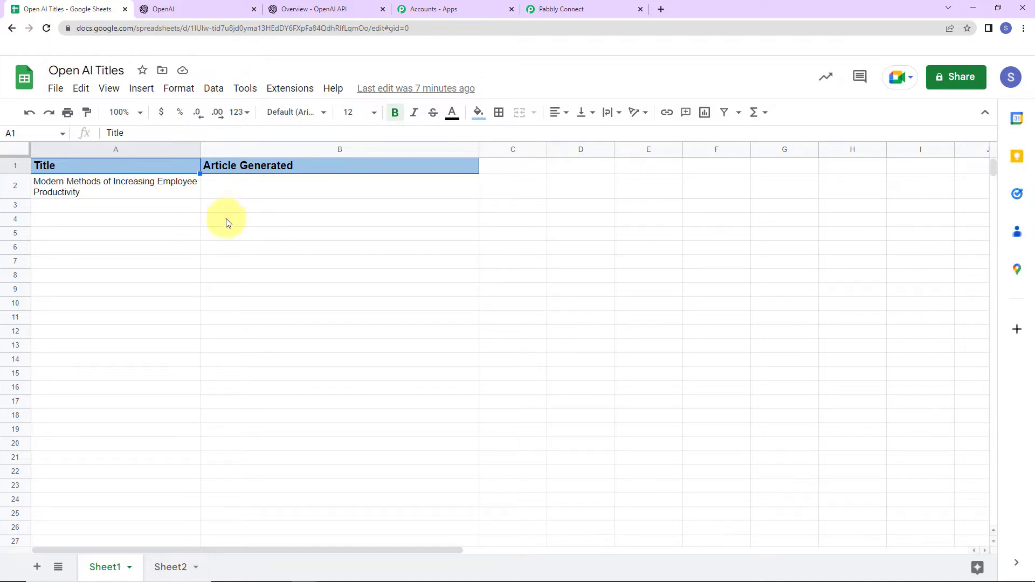
# Open the Pabbly Connect Webhooks initial setup for Sheet1 and enter the webhook URL copied from the Pabbly Connect trigger.
pyautogui.click(295, 89)
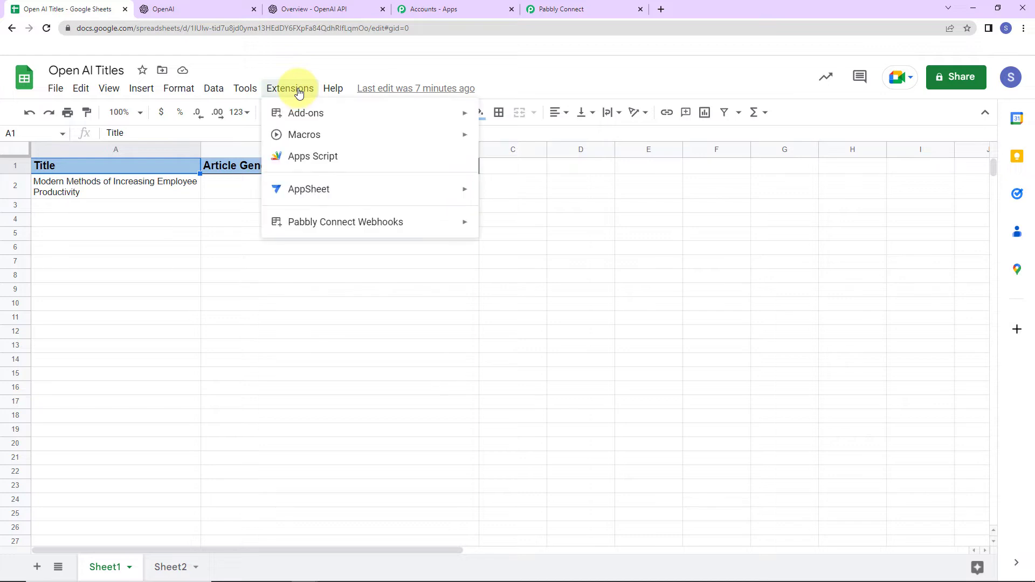
pyautogui.moveTo(298, 232)
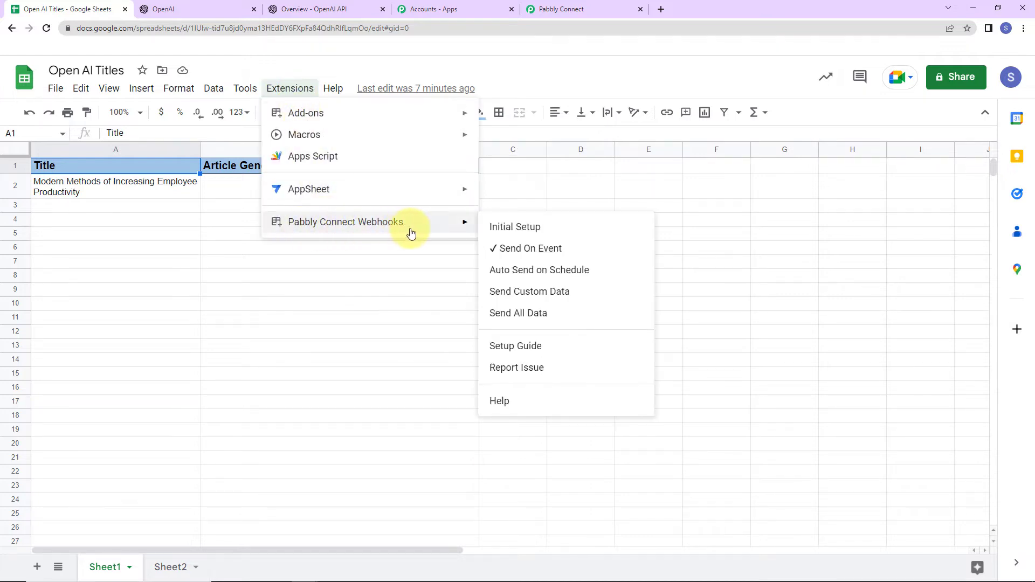
pyautogui.click(522, 228)
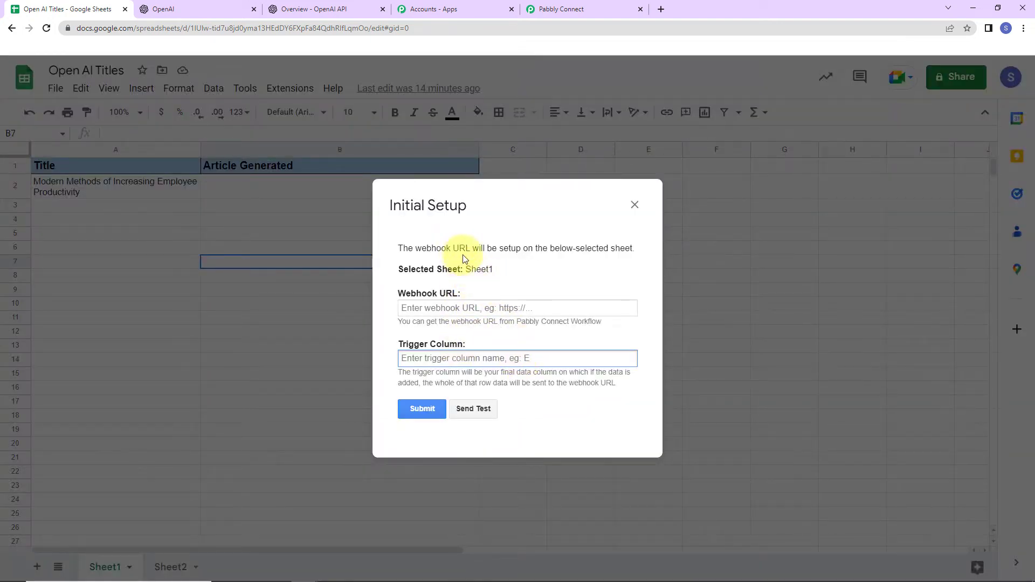
pyautogui.click(555, 9)
pyautogui.scroll(2, 498, 231)
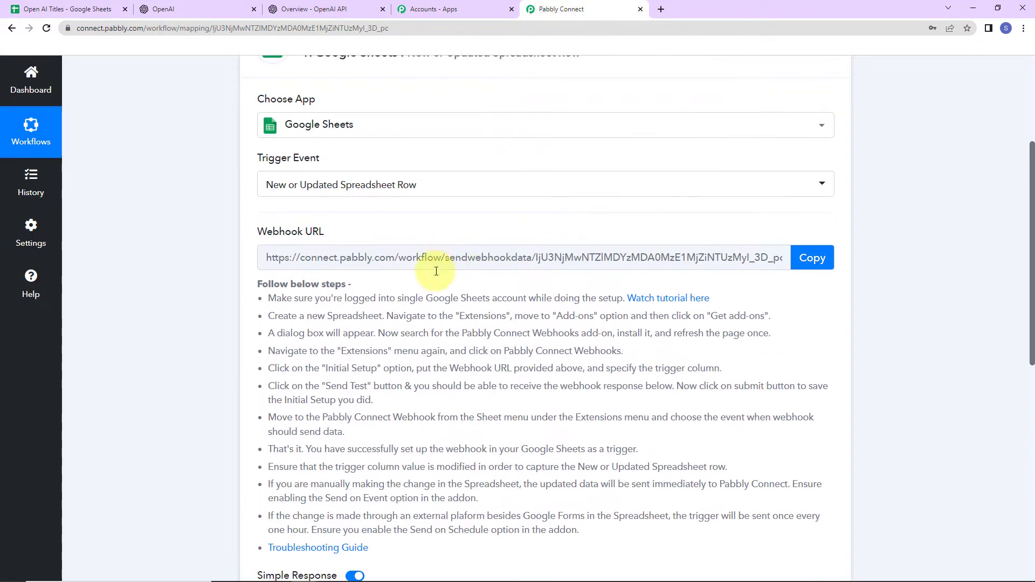
pyautogui.click(808, 258)
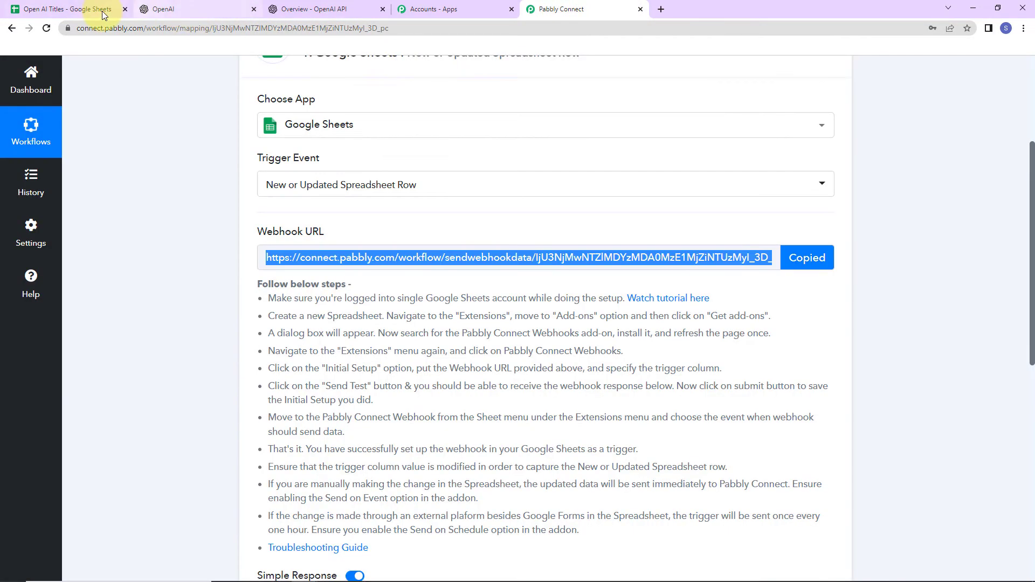
pyautogui.click(89, 9)
pyautogui.click(468, 308)
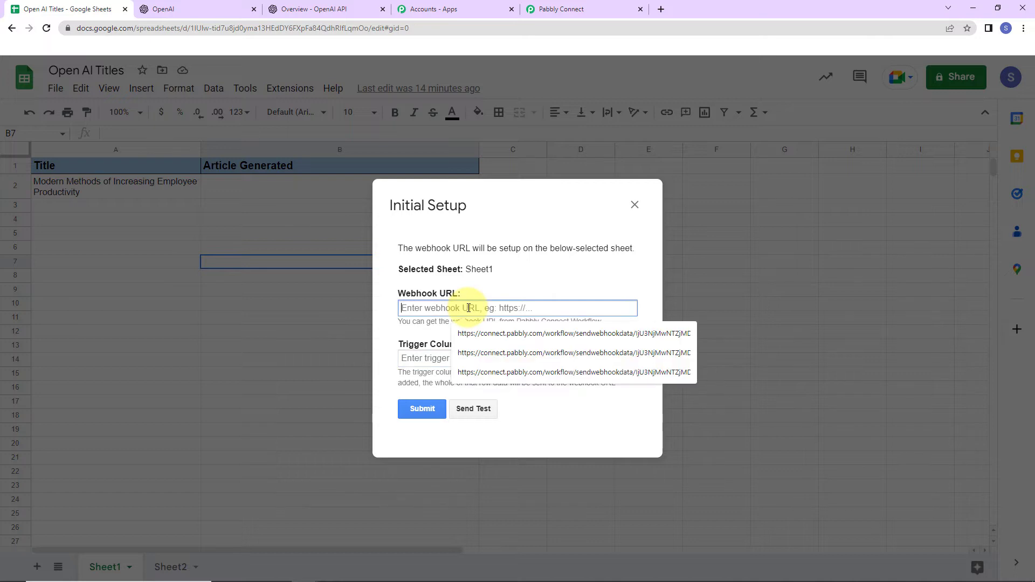
pyautogui.hotkey('ctrl', 'v')
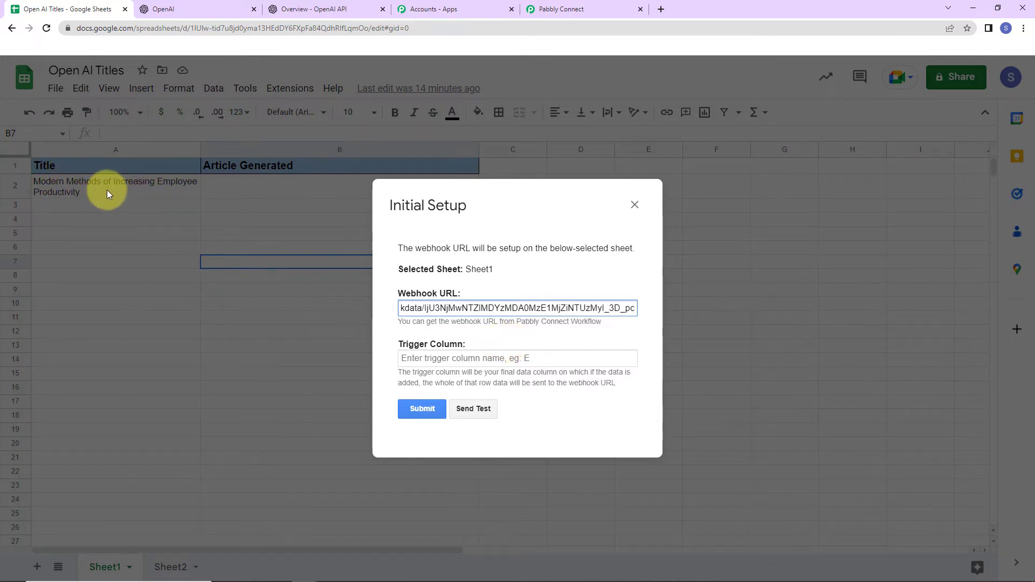
# Set the trigger column to A, send a test, and submit and close the initial setup.
pyautogui.click(472, 360)
pyautogui.write('A')
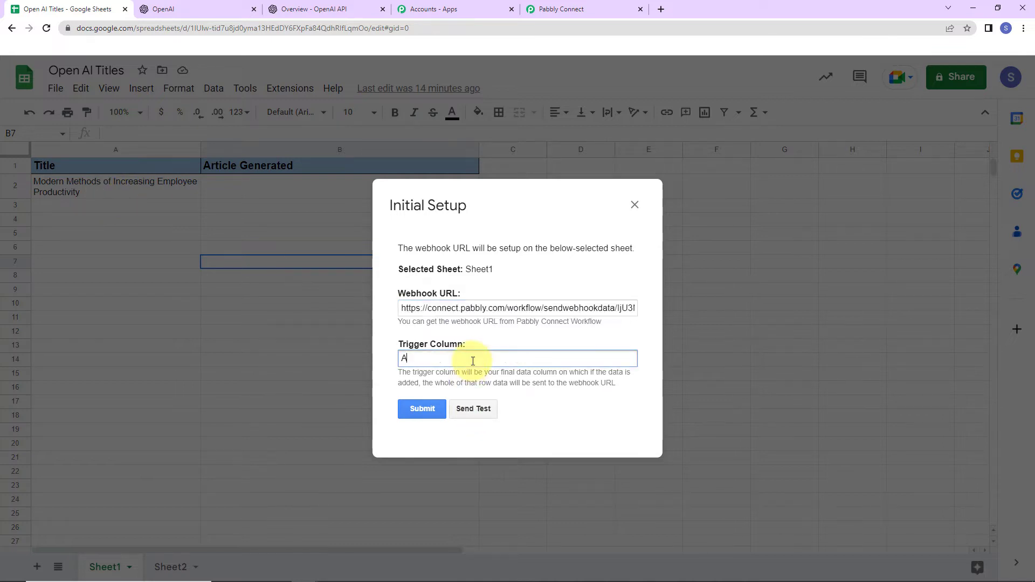
pyautogui.click(468, 407)
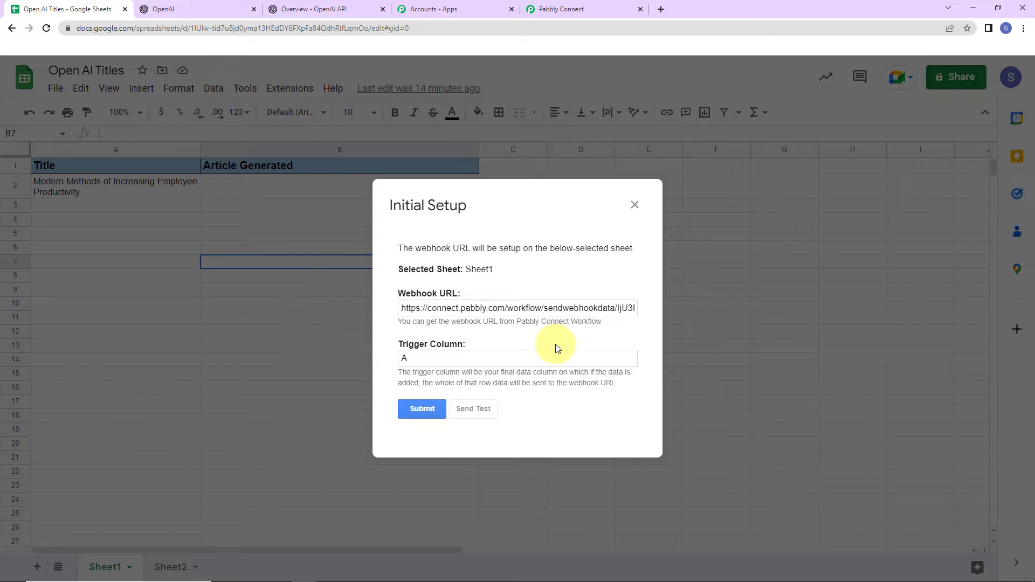
pyautogui.scroll(-1, 557, 348)
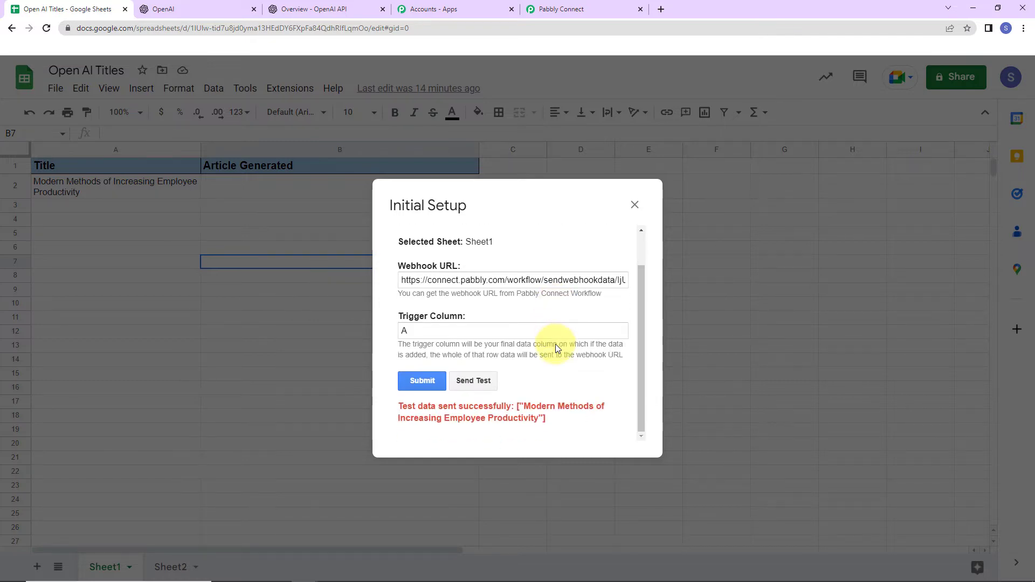
pyautogui.click(422, 382)
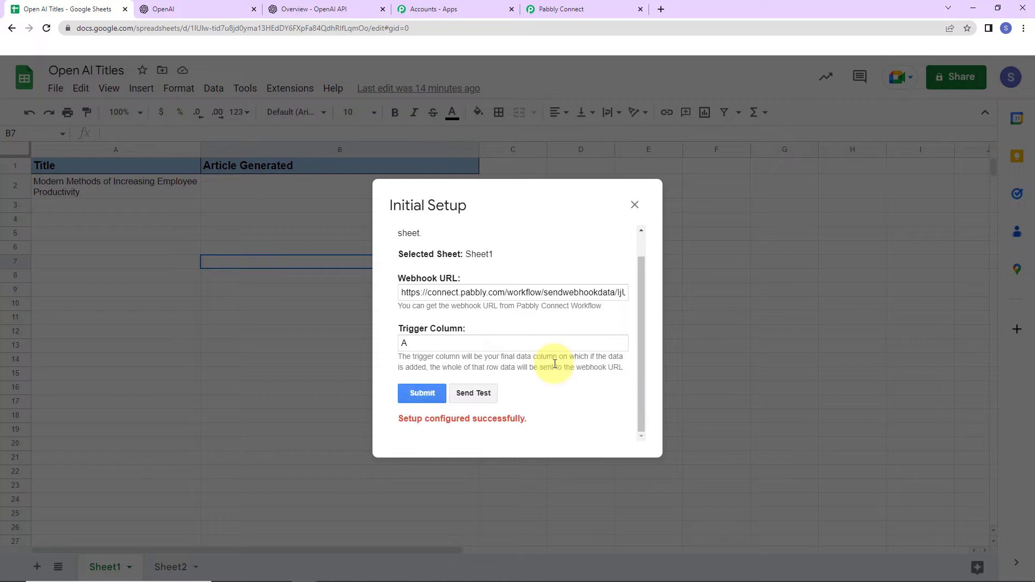
pyautogui.click(635, 205)
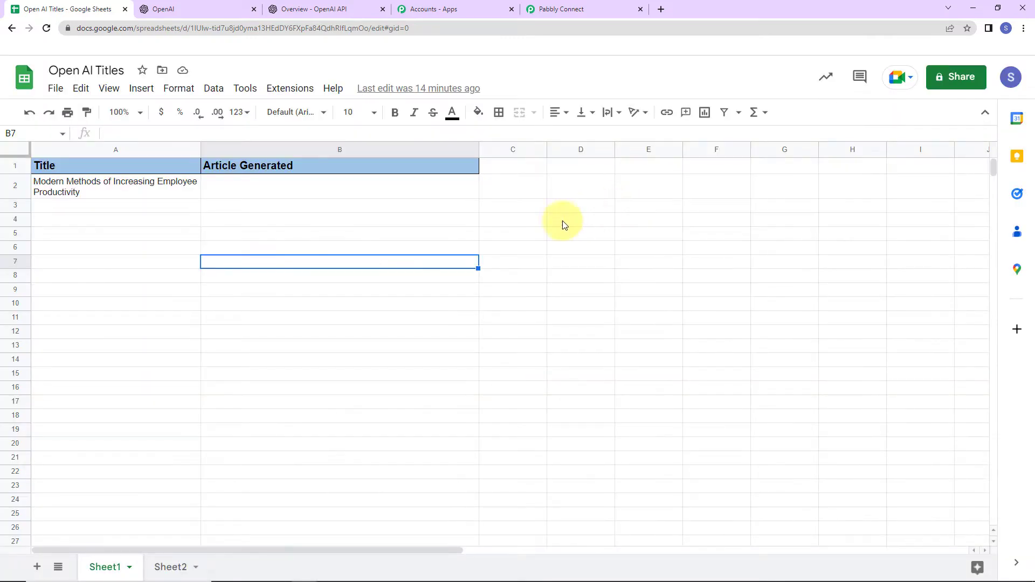
# Enable Send On Event in the Pabbly Connect Webhooks add-on and check that the option is ticked.
pyautogui.click(298, 89)
pyautogui.moveTo(323, 223)
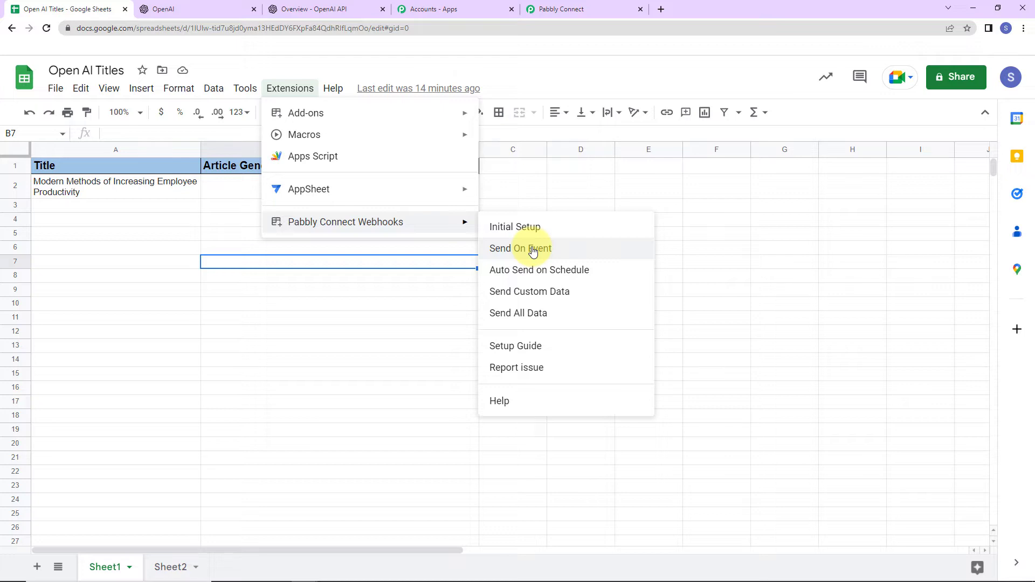
pyautogui.click(533, 250)
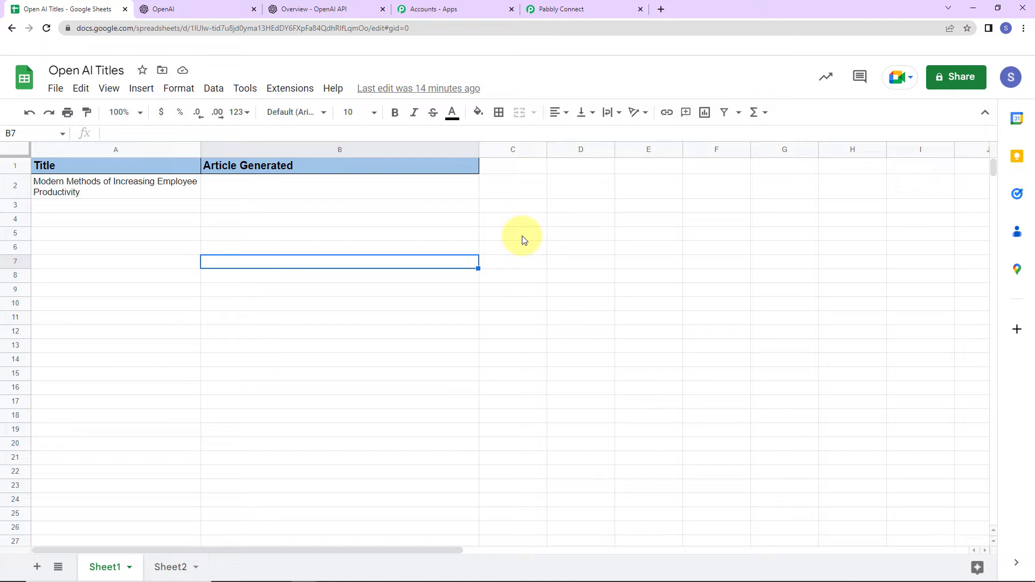
pyautogui.click(278, 91)
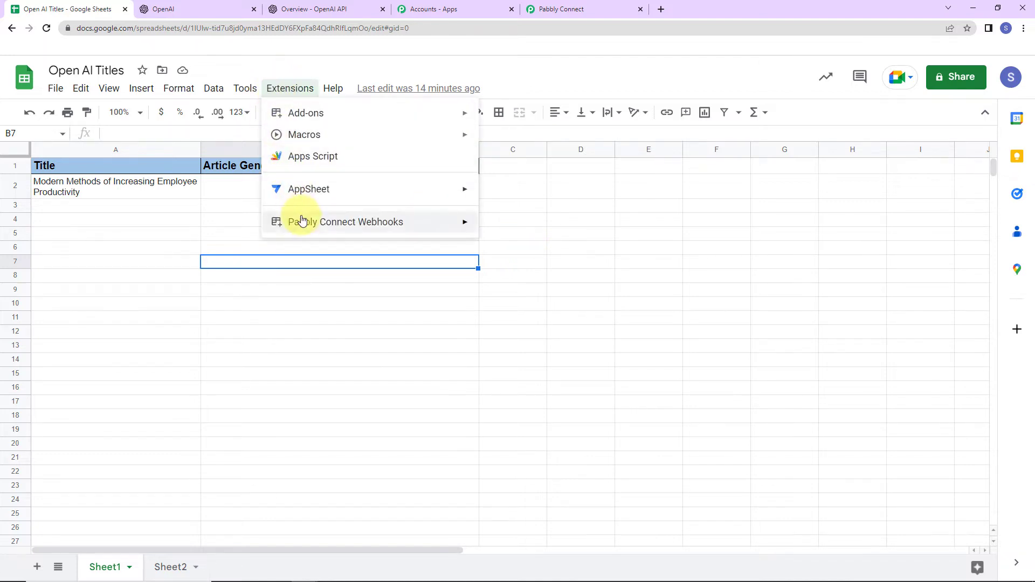
pyautogui.moveTo(305, 222)
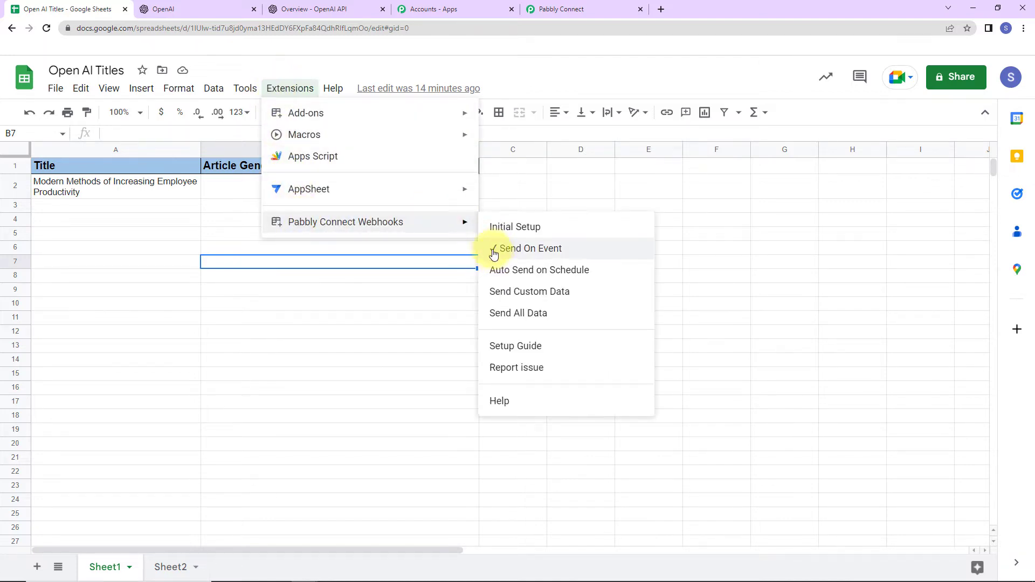
pyautogui.click(414, 323)
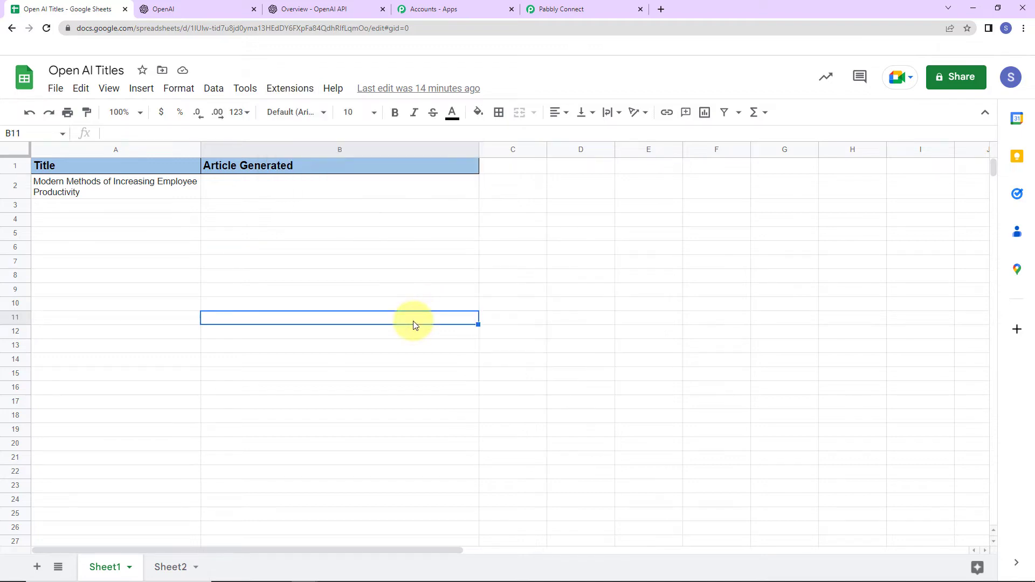
# In Pabbly Connect, review the received webhook response and enlarge the Title value to read it in full.
pyautogui.click(592, 9)
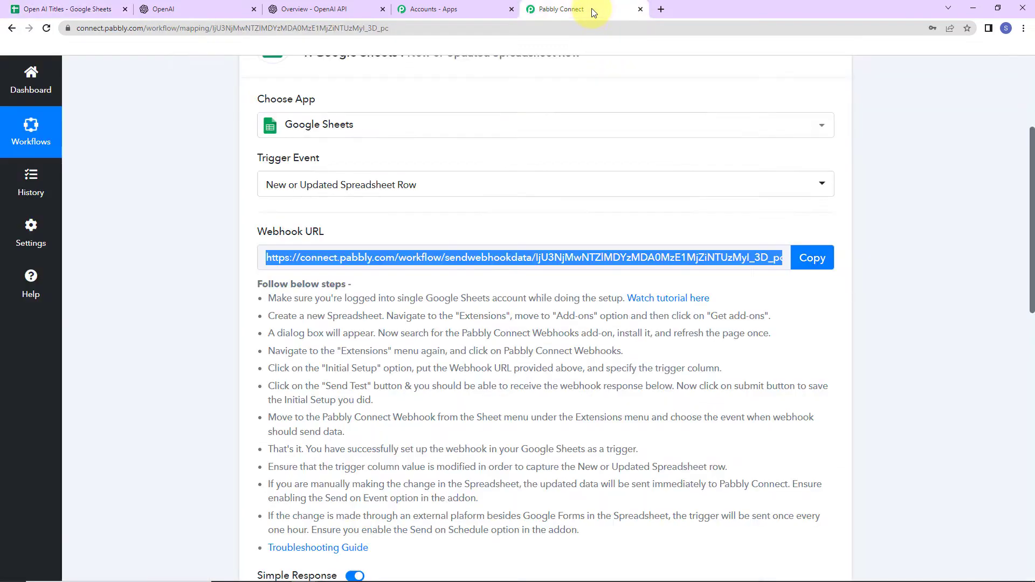
pyautogui.scroll(-5, 798, 374)
pyautogui.scroll(-4, 804, 372)
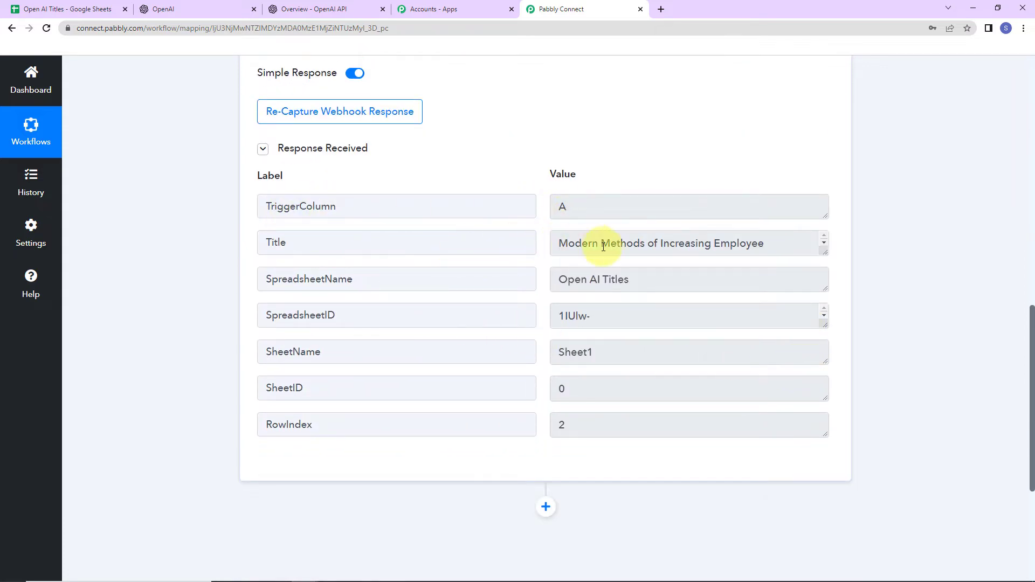
pyautogui.moveTo(825, 252); pyautogui.dragTo(827, 266)
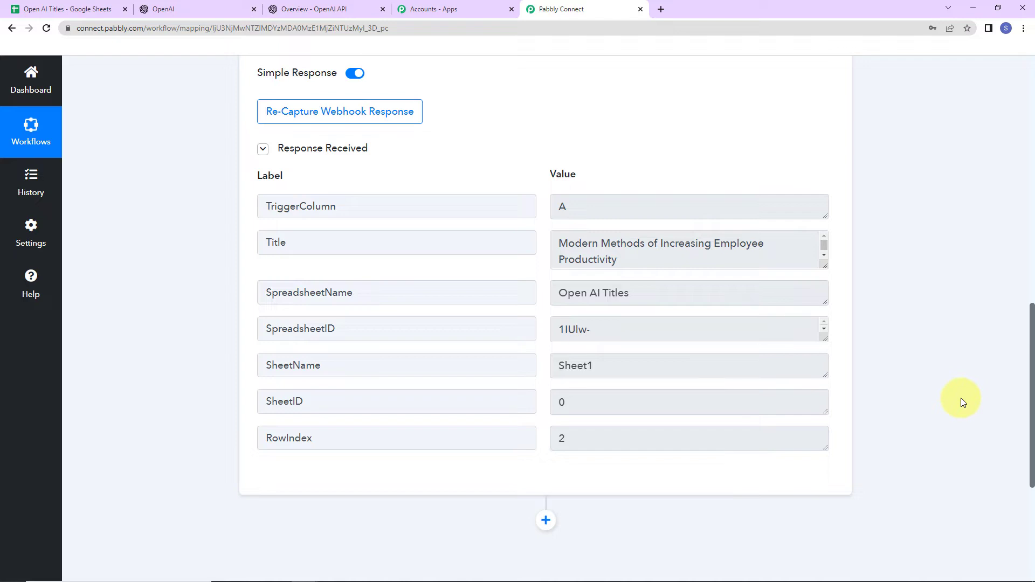
pyautogui.moveTo(560, 242); pyautogui.dragTo(620, 265)
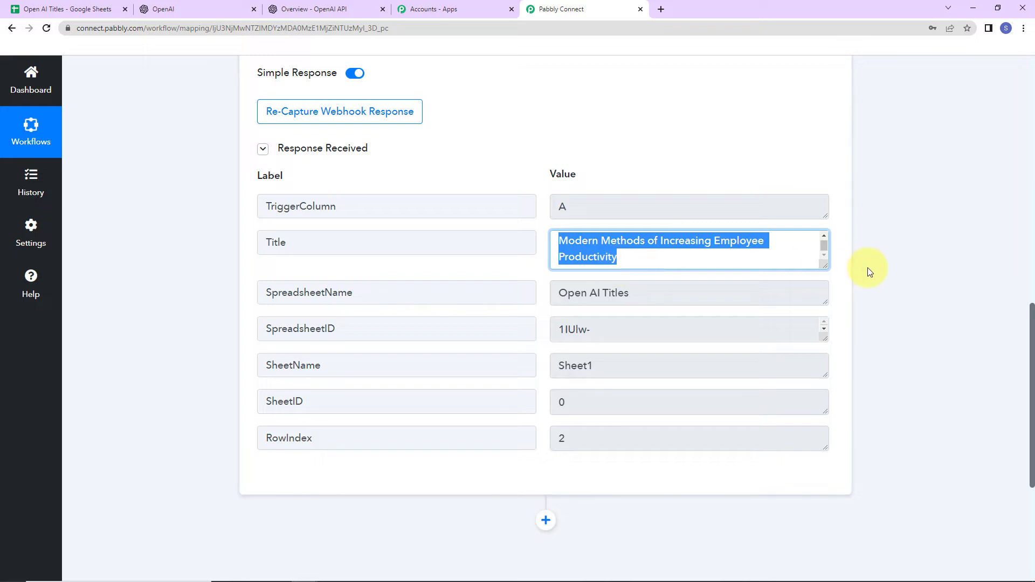
# Add an OpenAI action step after the Google Sheets trigger with Generate Content as the action event.
pyautogui.scroll(-2, 889, 283)
pyautogui.click(546, 394)
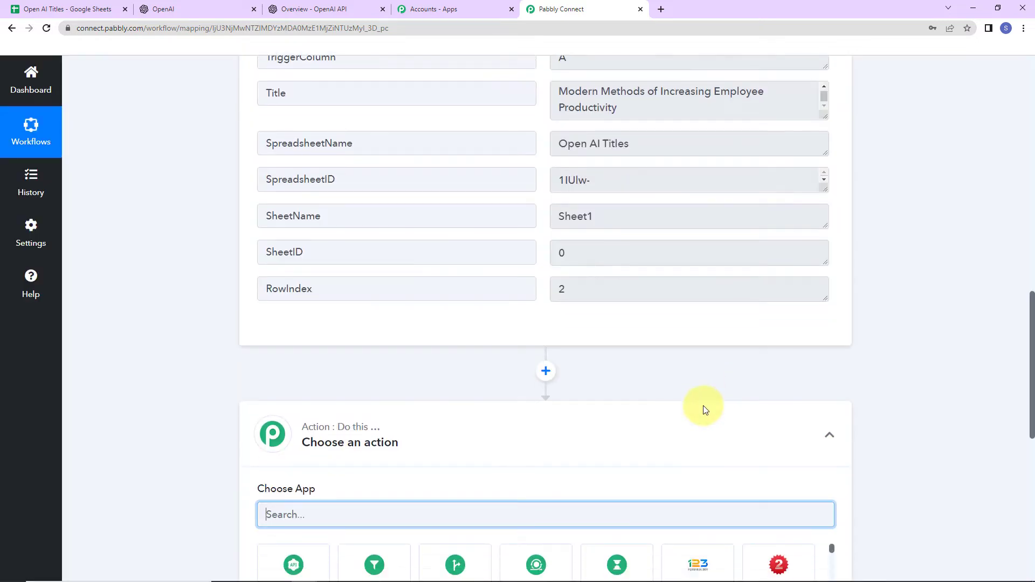
pyautogui.write('open')
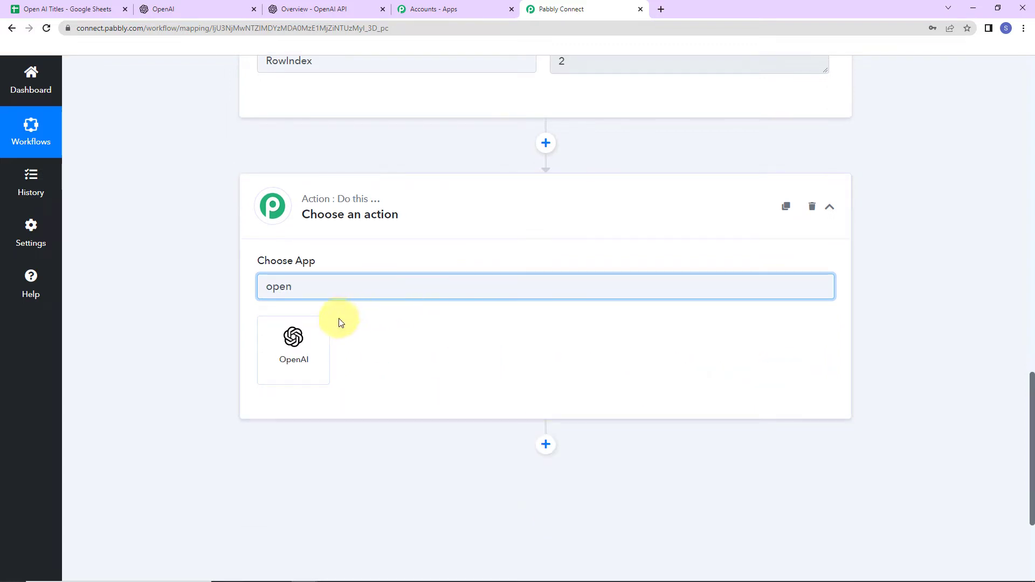
pyautogui.click(315, 328)
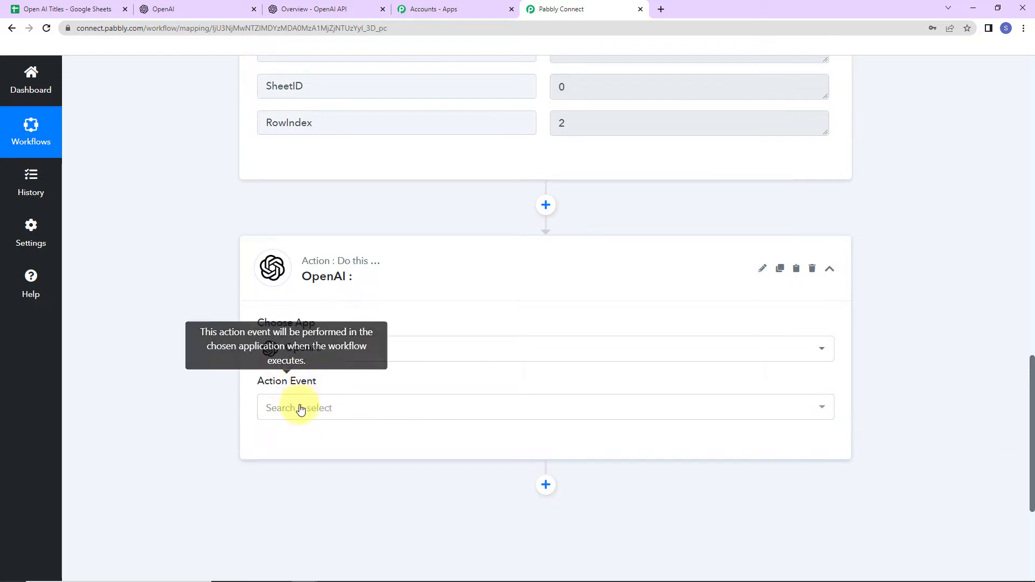
pyautogui.click(301, 410)
pyautogui.click(300, 469)
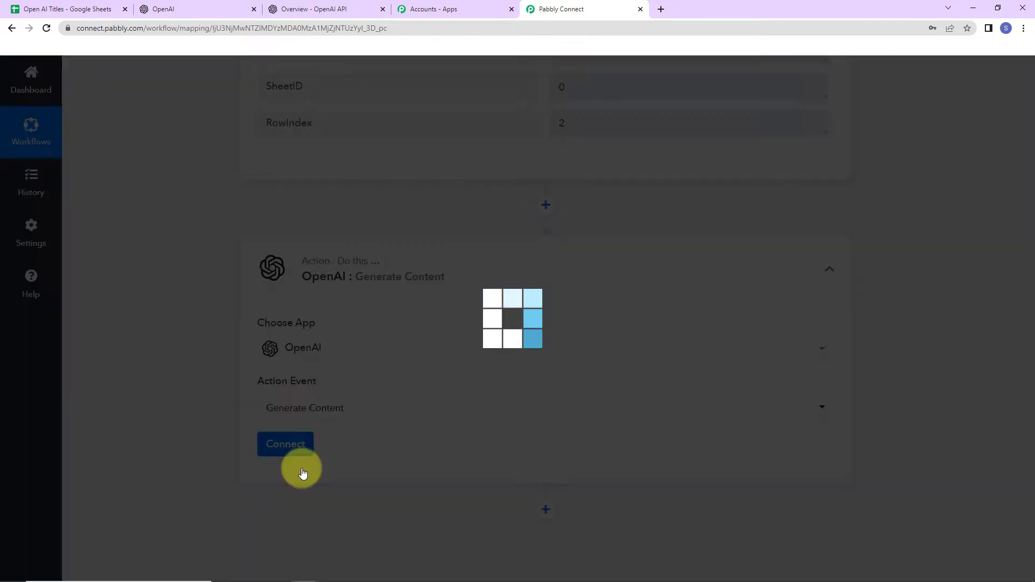
# Start a new OpenAI connection, then create a new secret key on the OpenAI API Keys page and copy it.
pyautogui.click(285, 444)
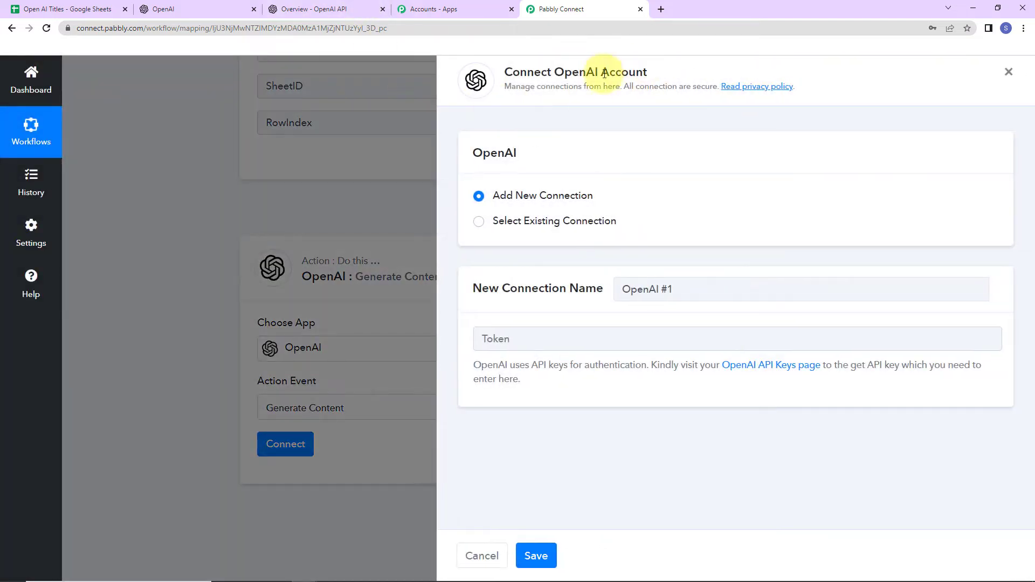
pyautogui.moveTo(555, 73); pyautogui.dragTo(682, 74)
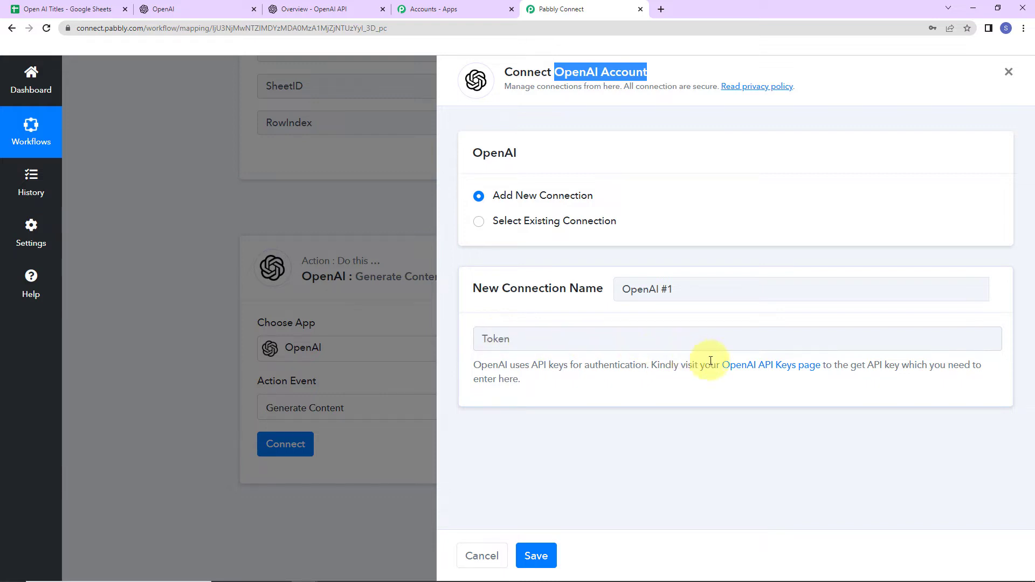
pyautogui.click(777, 369)
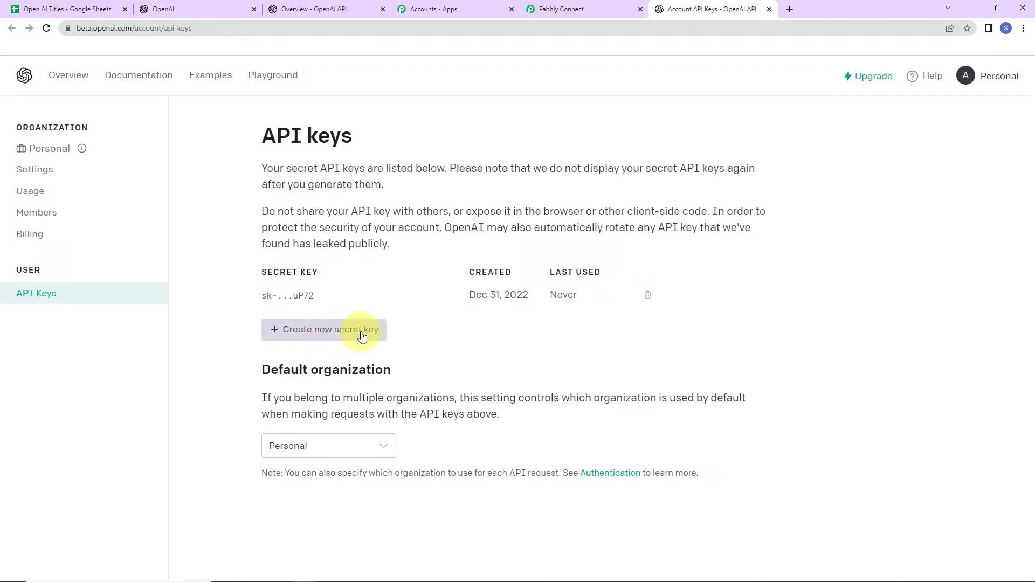
pyautogui.click(344, 335)
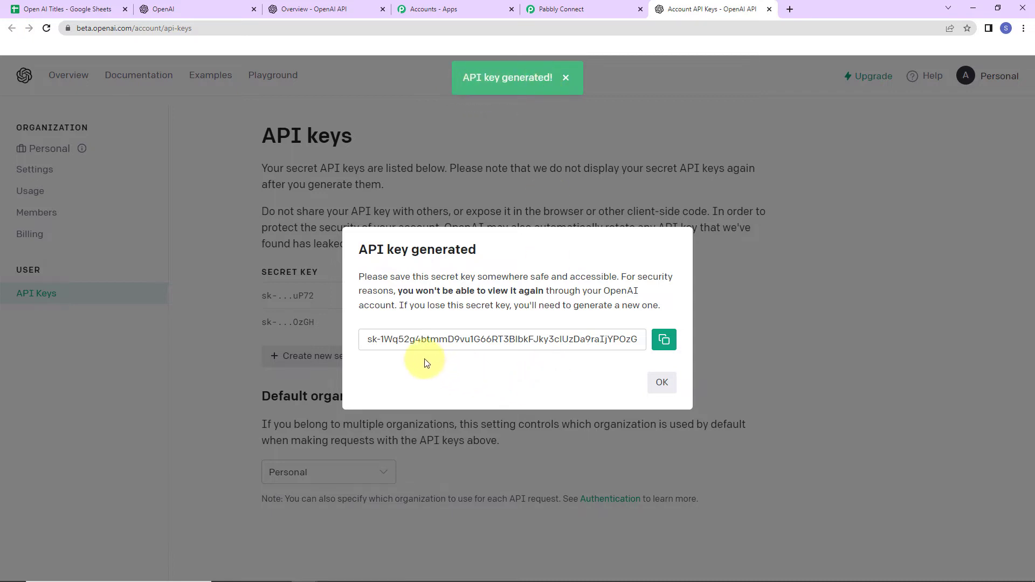
pyautogui.click(664, 341)
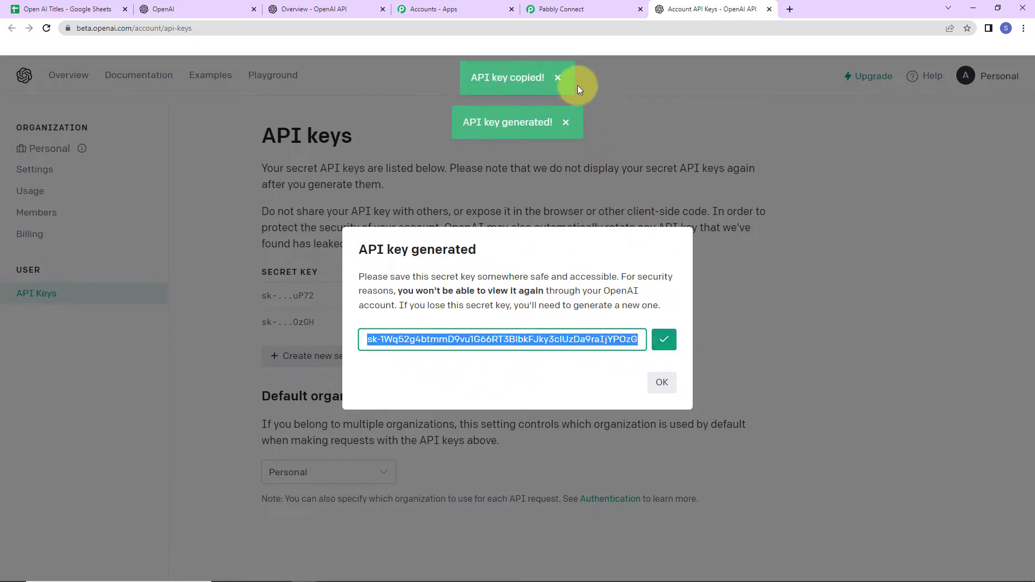
# Paste the copied API key as the Token of the Pabbly Connect connection, save it and review the Generate Content fields.
pyautogui.click(573, 9)
pyautogui.click(670, 339)
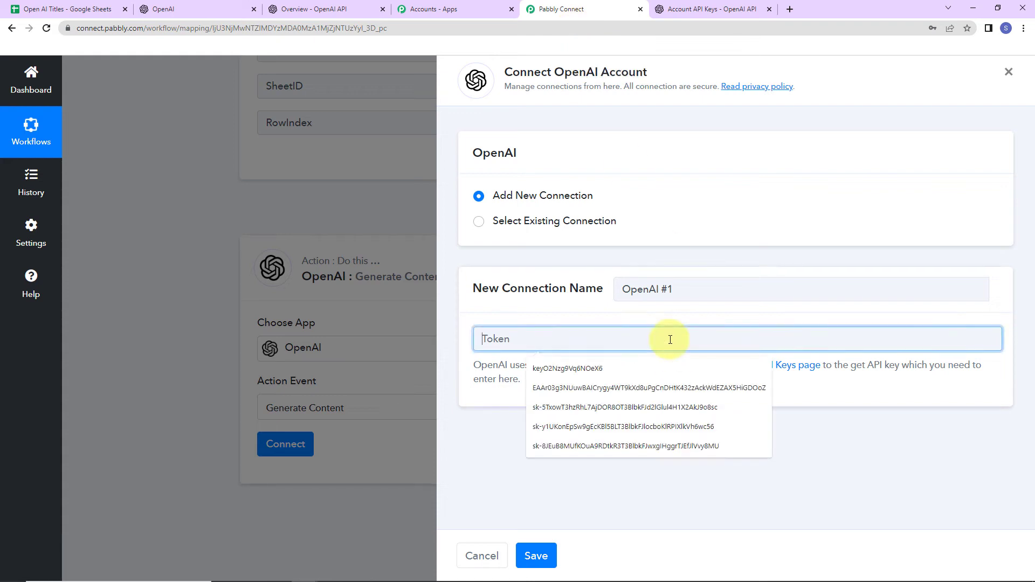
pyautogui.hotkey('ctrl', 'v')
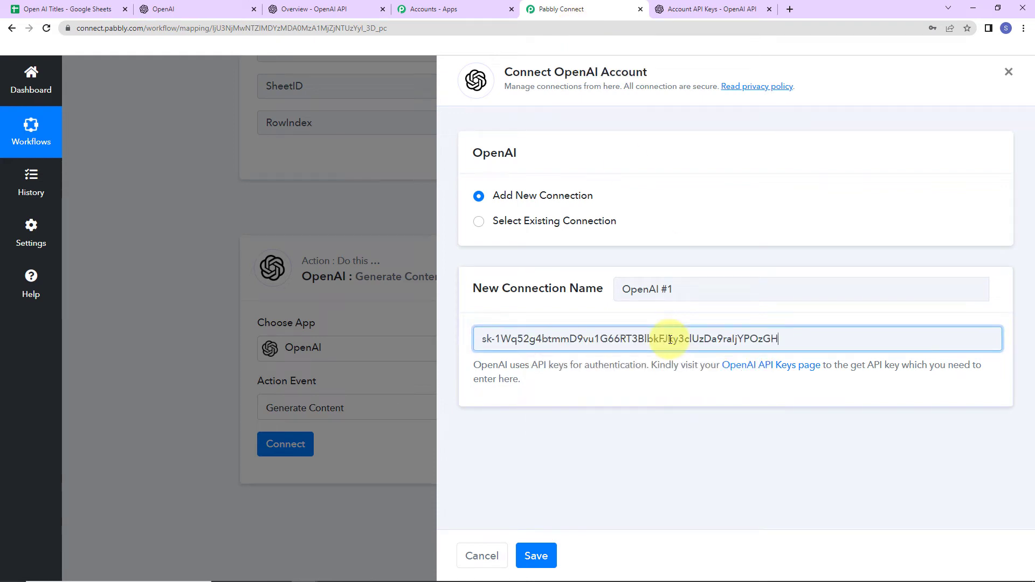
pyautogui.click(536, 556)
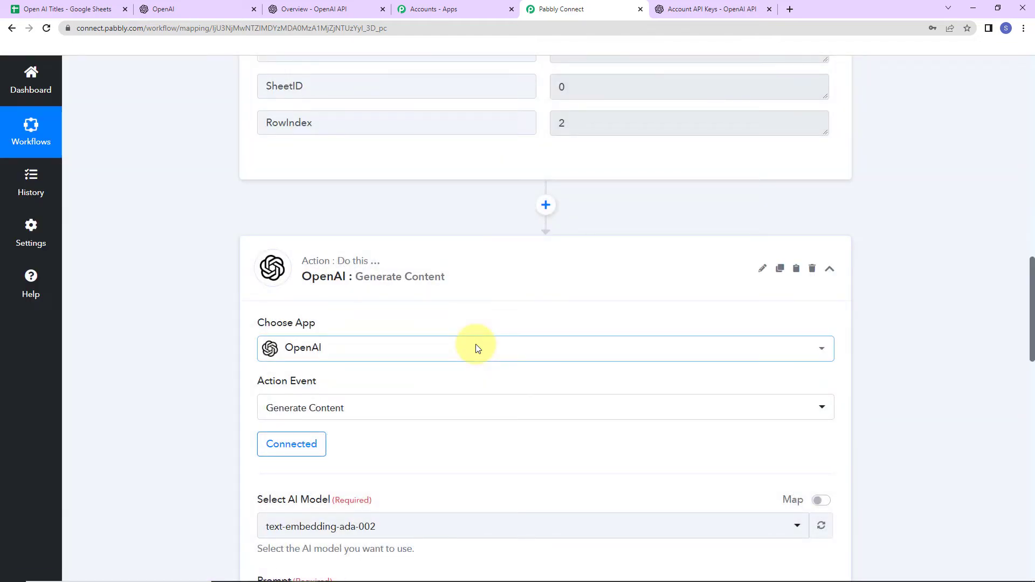
pyautogui.scroll(-5, 476, 344)
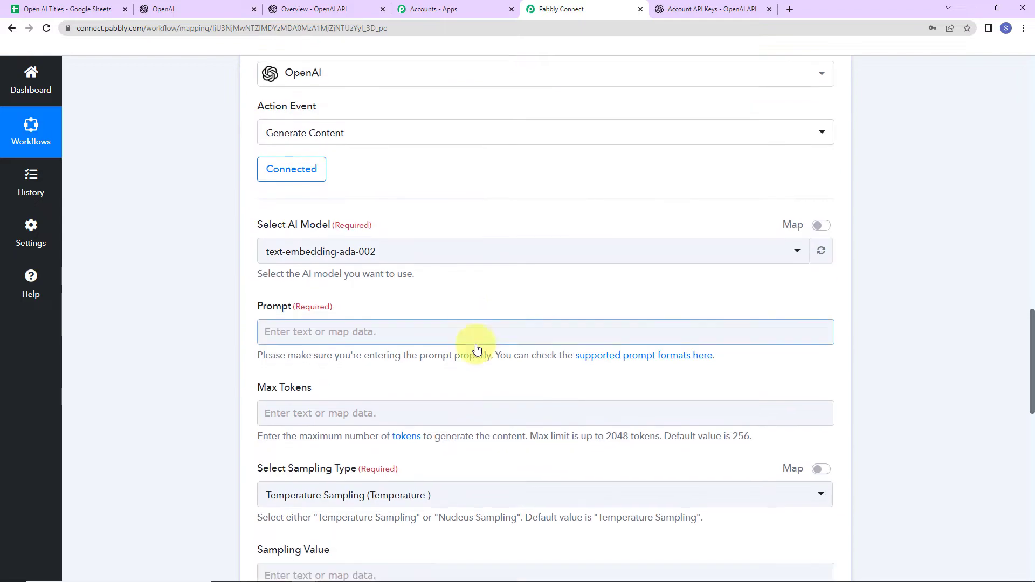
pyautogui.scroll(-2, 477, 349)
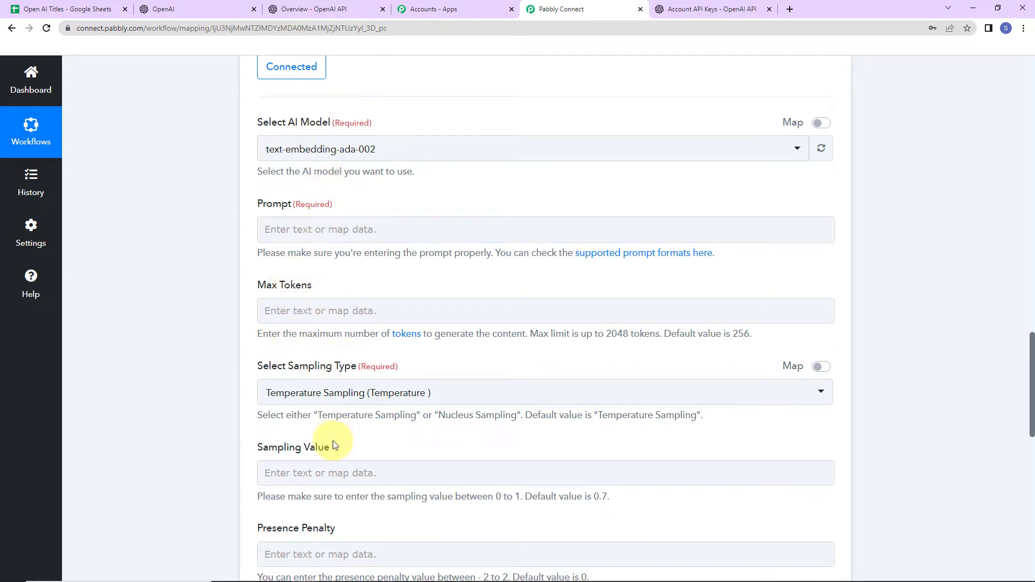
# View the API page of openai.com with its login option and switch to the OpenAI account overview.
pyautogui.click(203, 10)
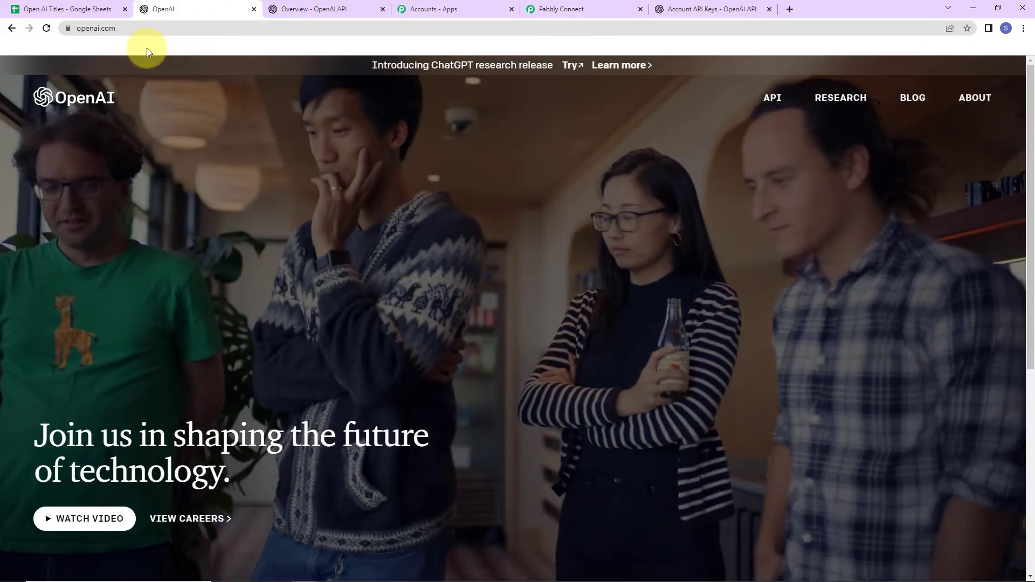
pyautogui.doubleClick(148, 31)
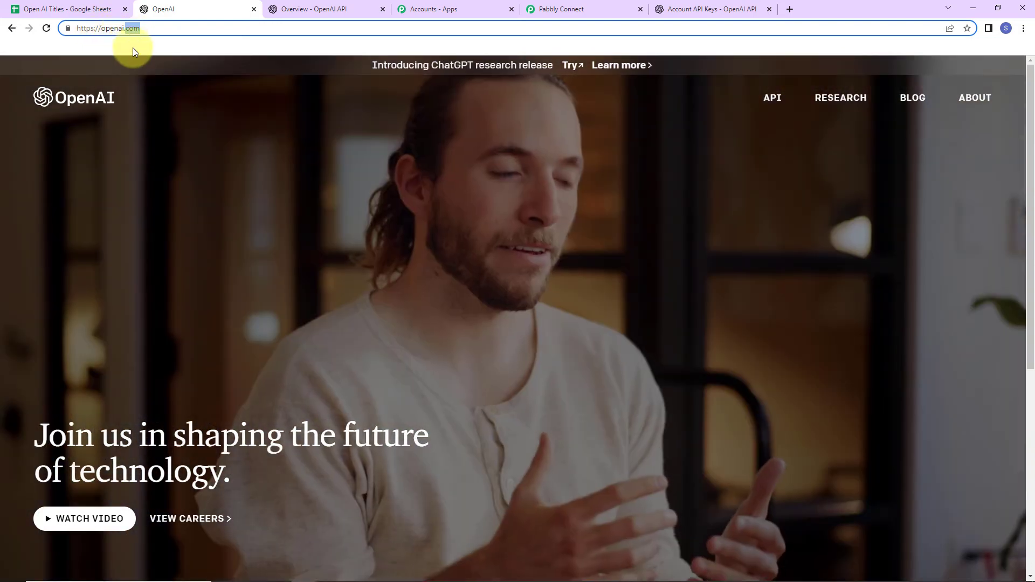
pyautogui.click(772, 101)
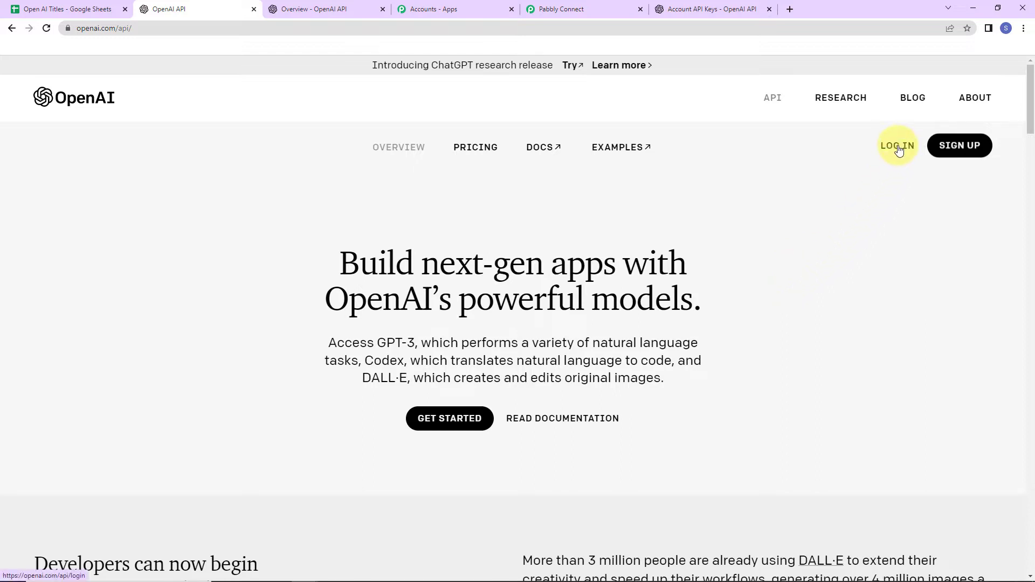
pyautogui.click(348, 9)
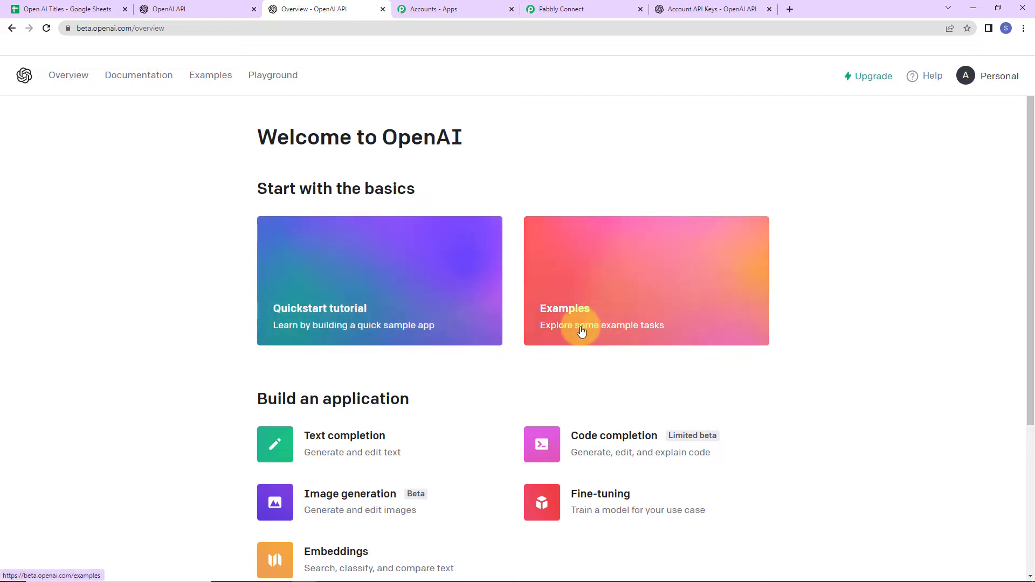
# Open the OpenAI Playground and submit the prompt "Write a story on a tree.".
pyautogui.click(274, 78)
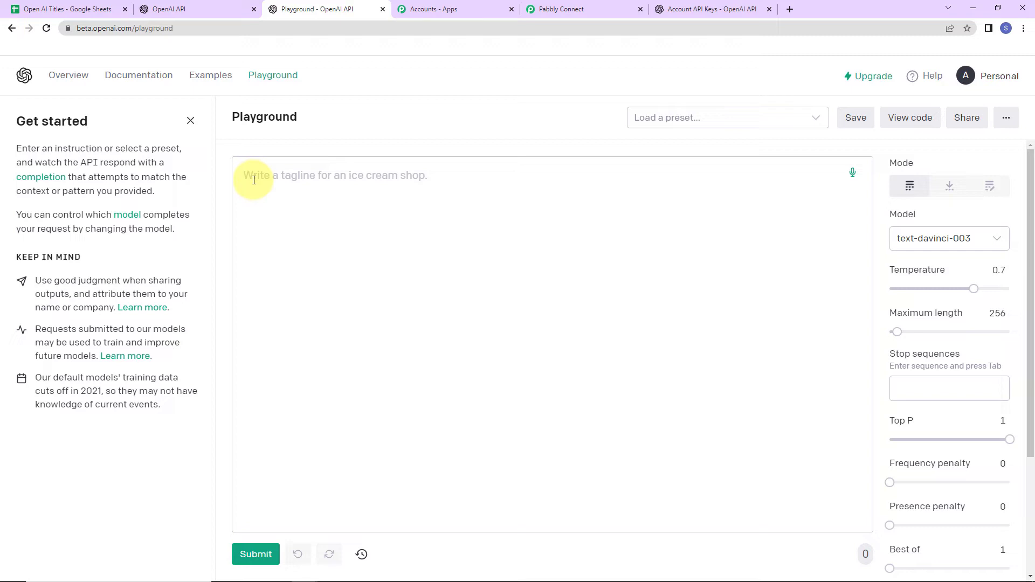
pyautogui.write('Write a st')
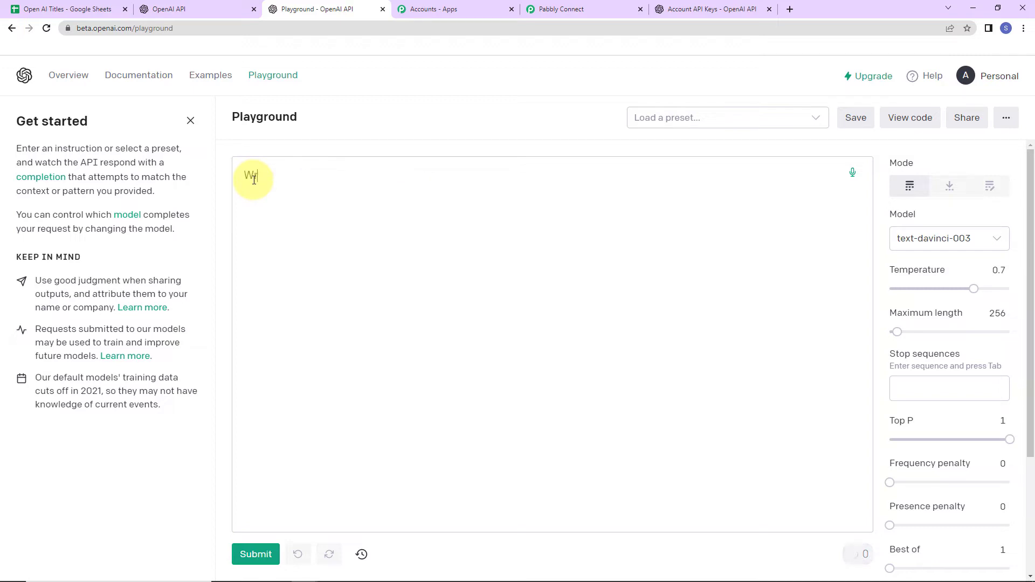
pyautogui.write('ory on a tree.')
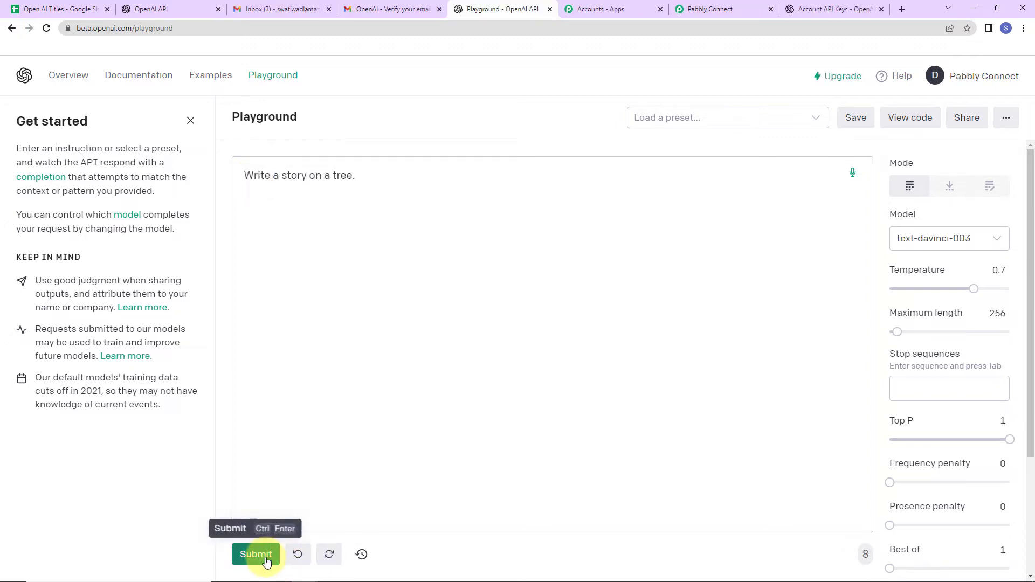
pyautogui.click(266, 561)
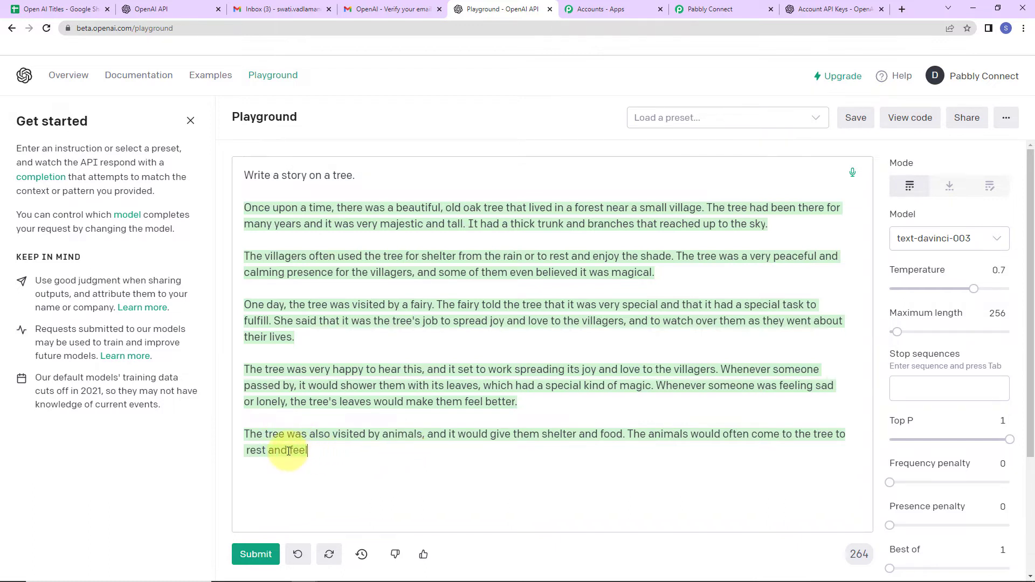
# Review the generated story, choose text-davinci-003 as the Playground model, and read the explanations of the Temperature and Maximum length settings.
pyautogui.moveTo(289, 450); pyautogui.dragTo(315, 450)
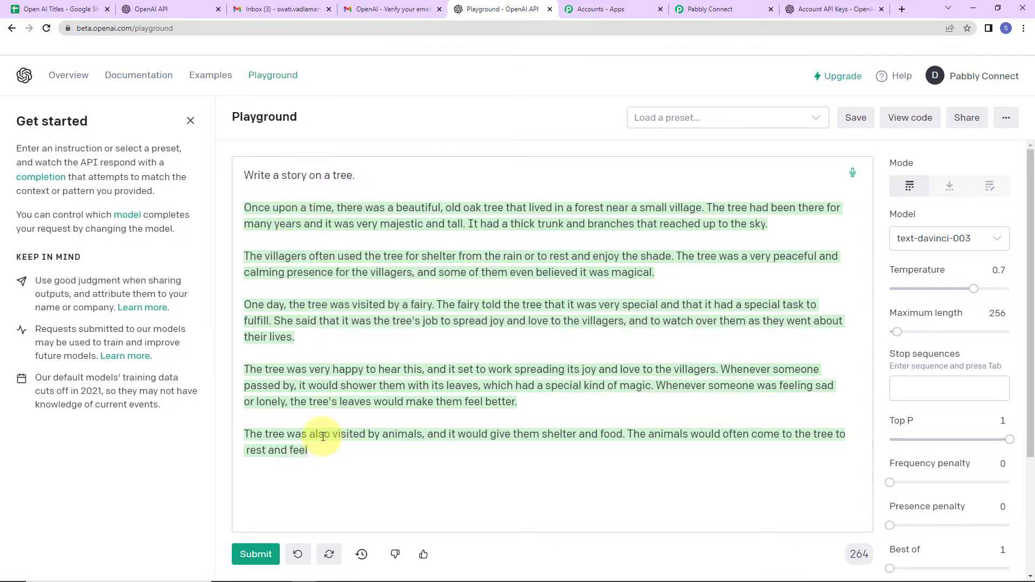
pyautogui.click(325, 452)
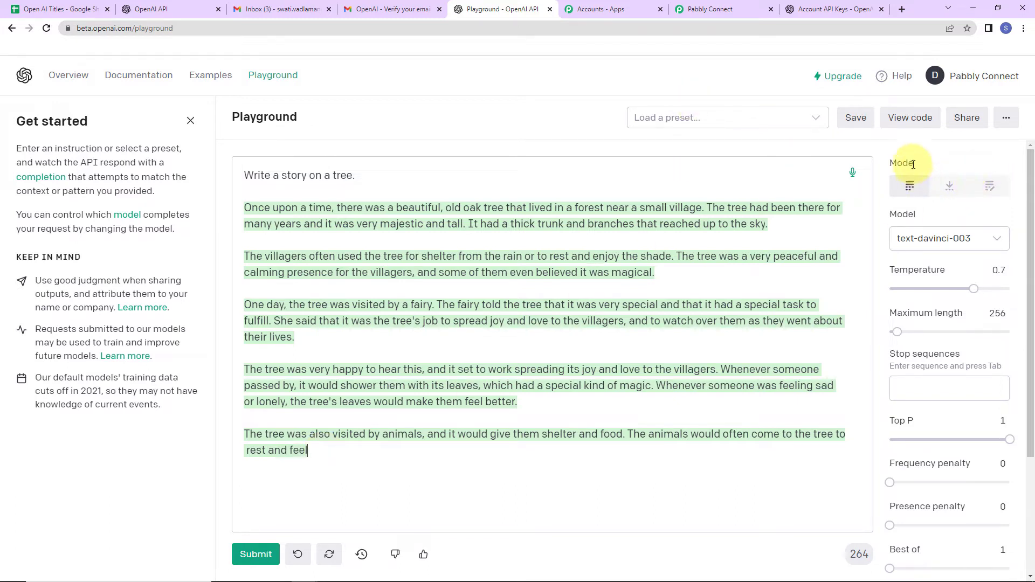
pyautogui.moveTo(902, 163)
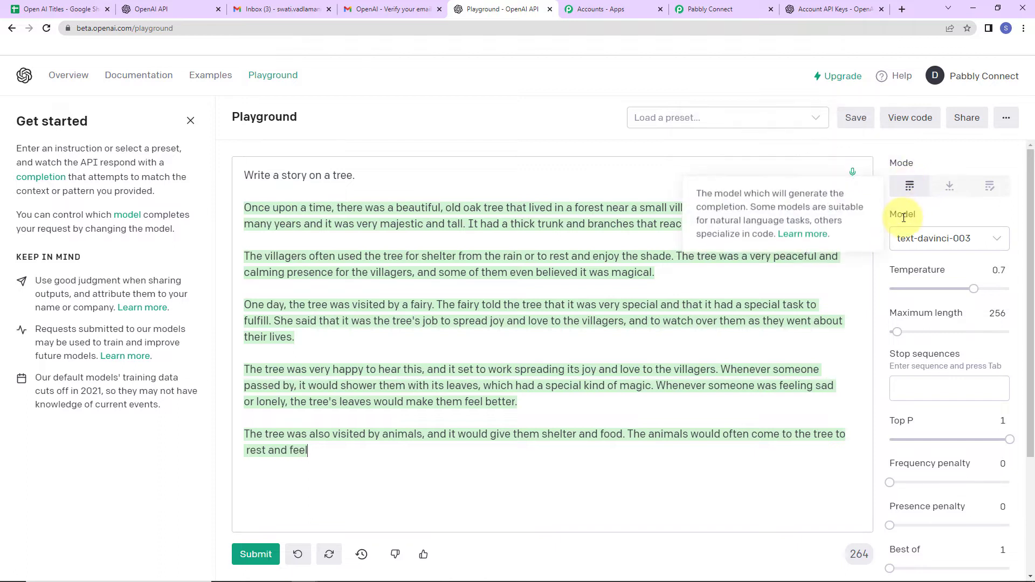
pyautogui.click(1001, 240)
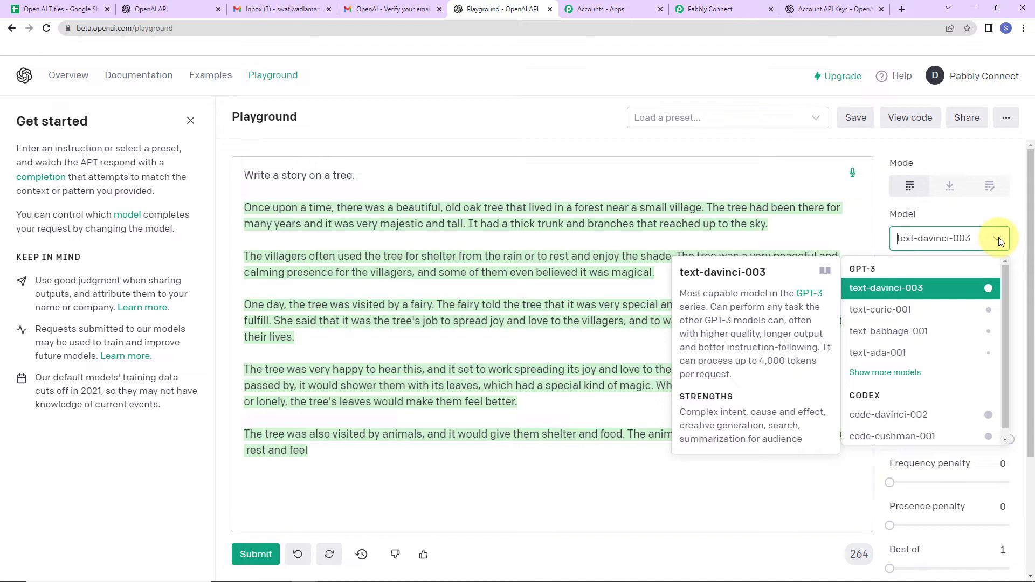
pyautogui.click(915, 287)
pyautogui.moveTo(906, 273)
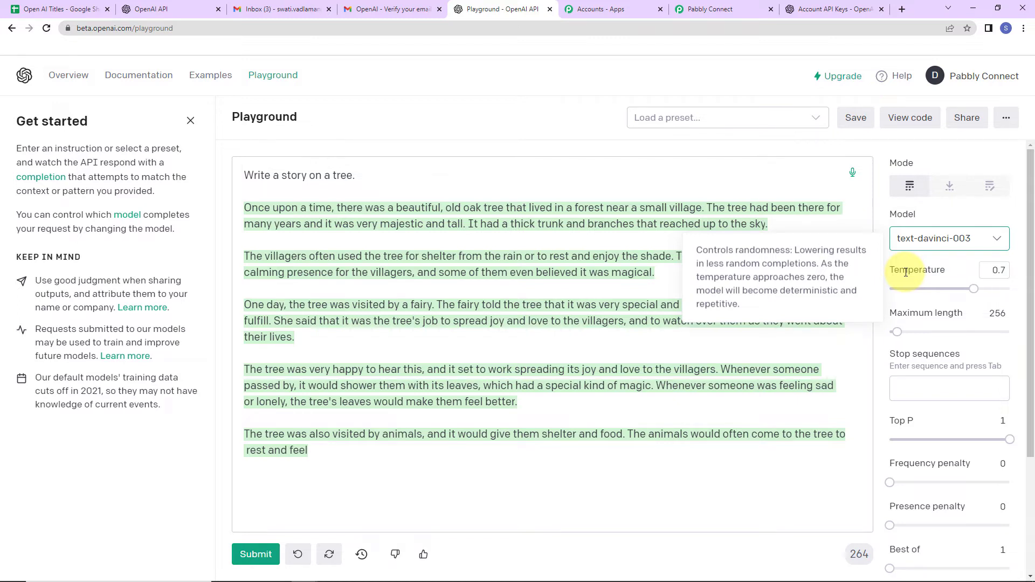
pyautogui.moveTo(915, 314)
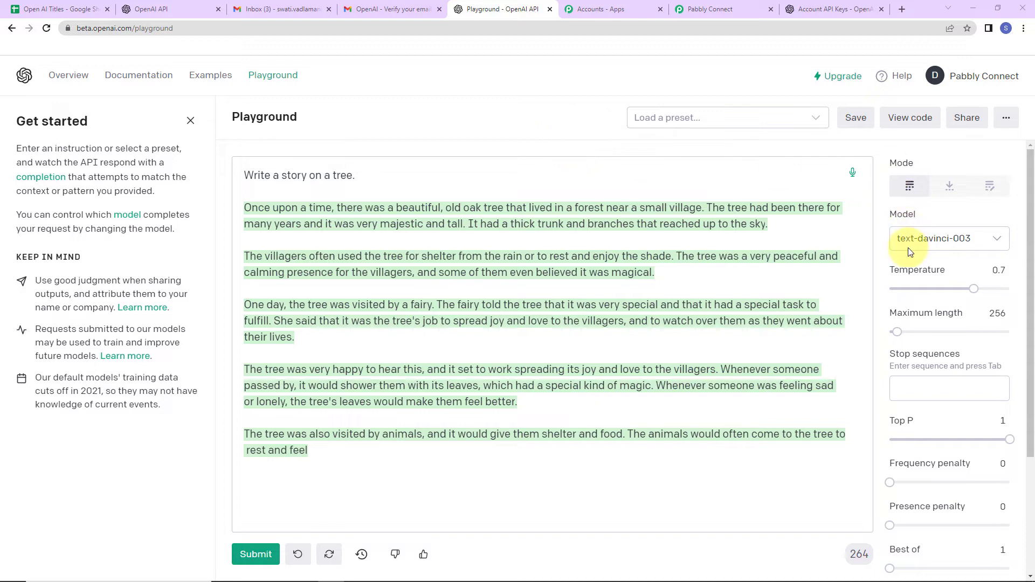
# Add "//#" as a stop sequence in the Playground settings.
pyautogui.moveTo(936, 366)
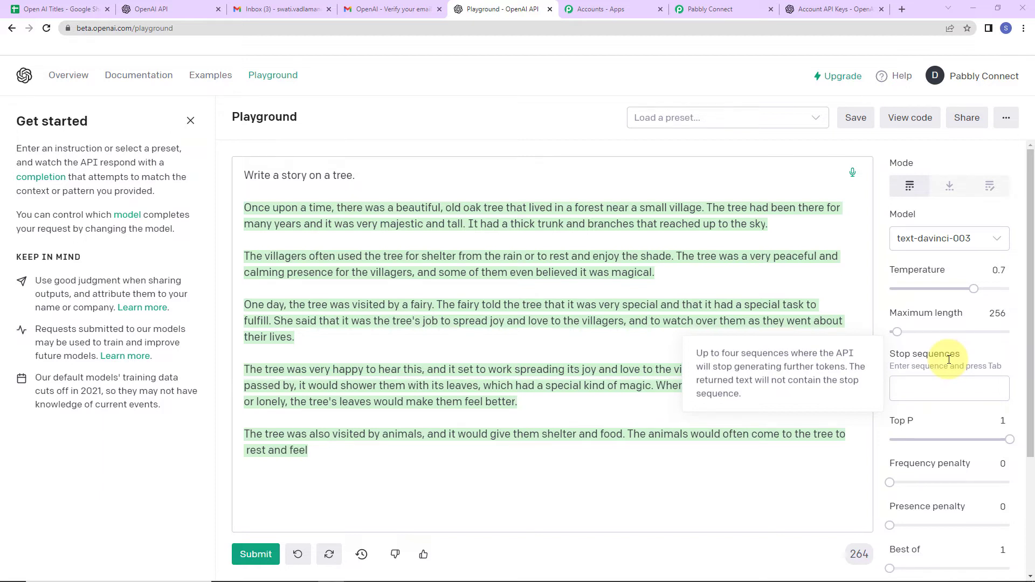
pyautogui.click(952, 390)
pyautogui.write('//')
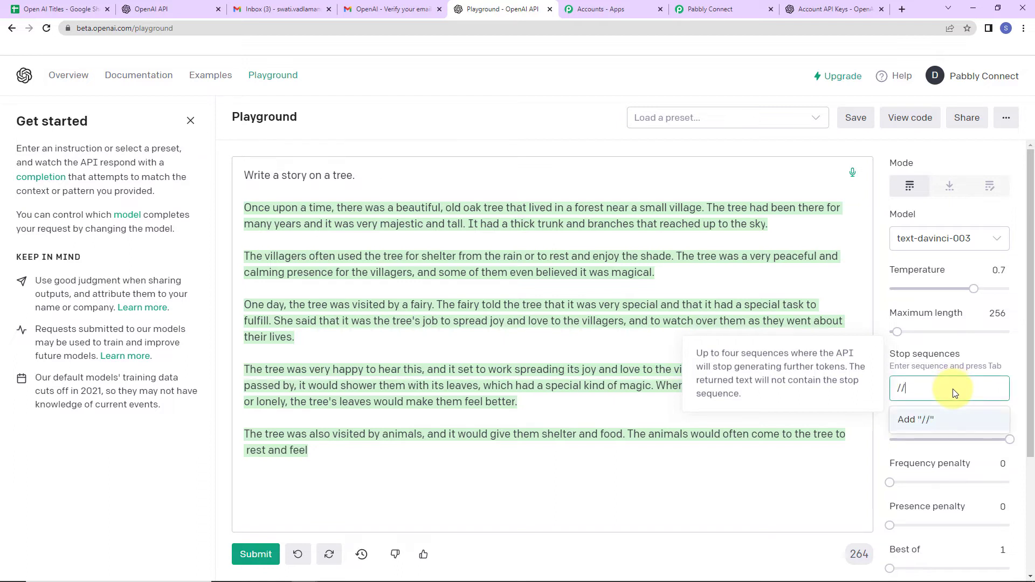
pyautogui.write('#')
pyautogui.click(951, 413)
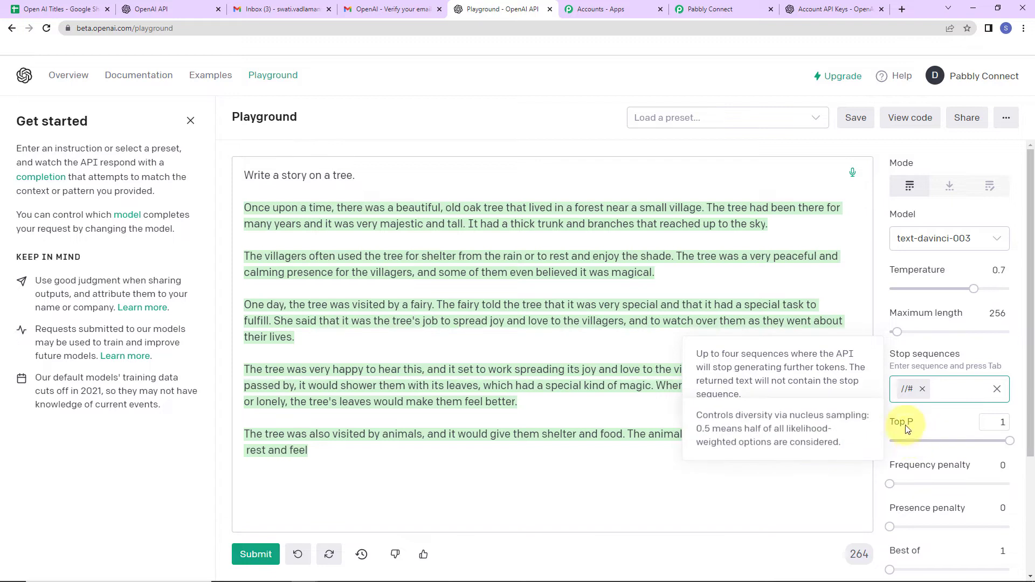
# Read the explanations of the Frequency penalty, Presence penalty and Best of settings in the Playground.
pyautogui.scroll(-2, 934, 442)
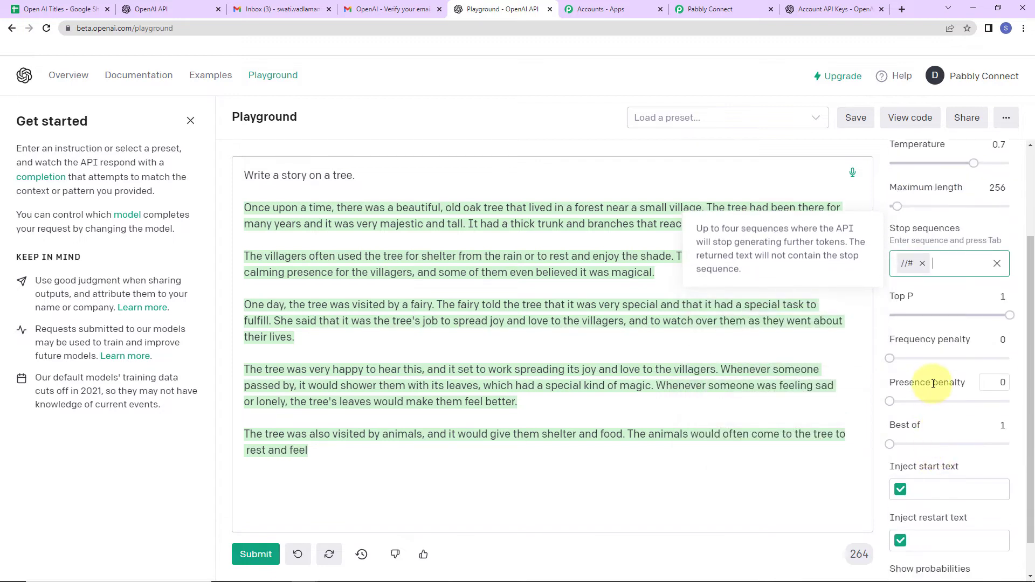
pyautogui.moveTo(934, 384)
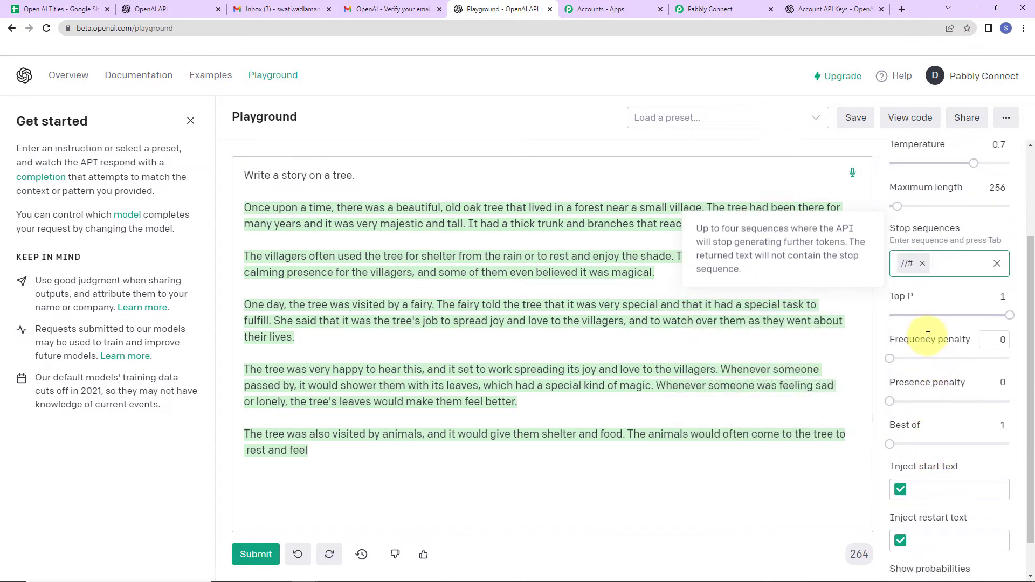
pyautogui.moveTo(928, 337)
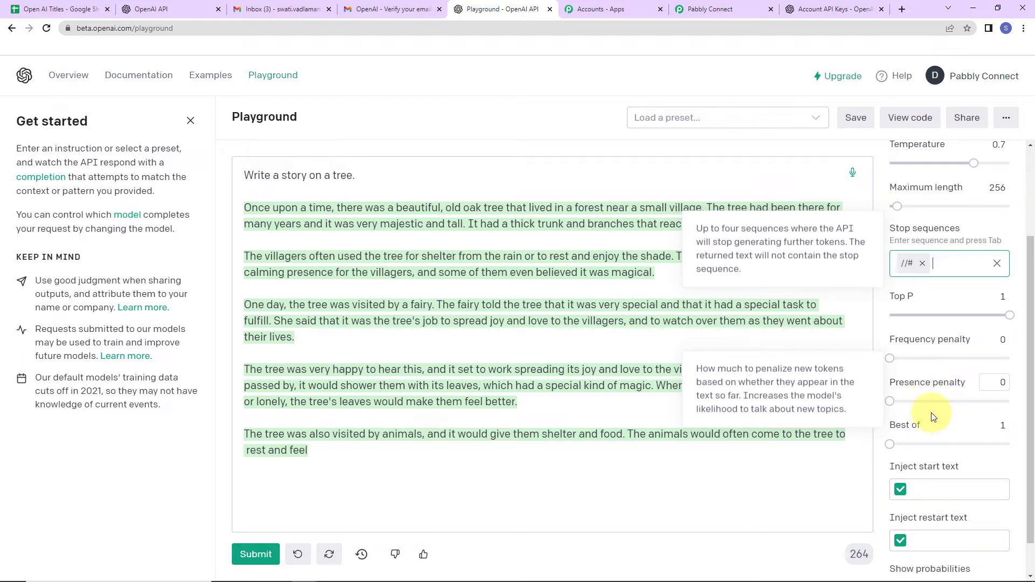
pyautogui.moveTo(915, 426)
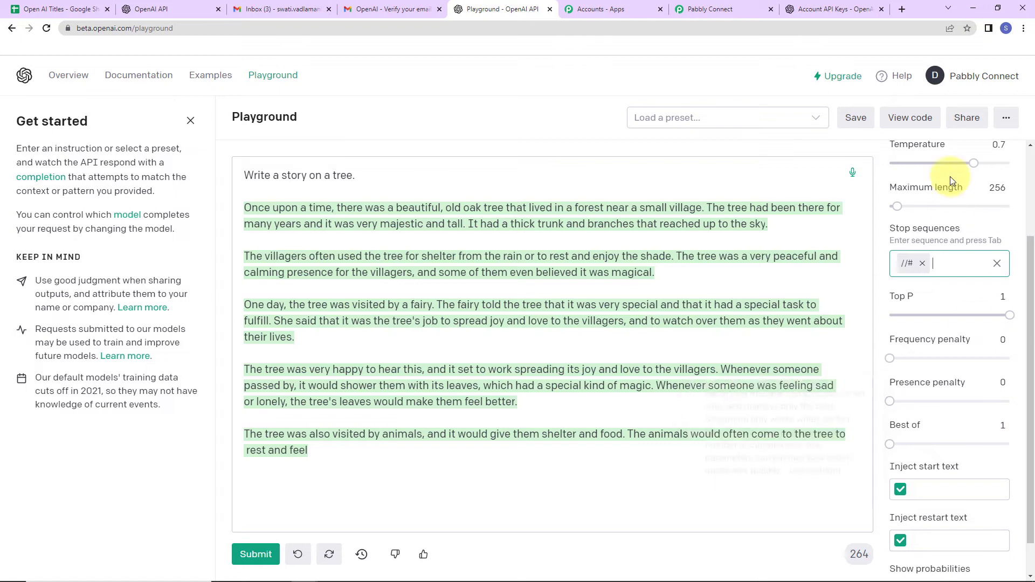
# View the Playground's integration code, highlight the prompt parameter and its "Write a story on a tree" text, and close the code.
pyautogui.click(910, 119)
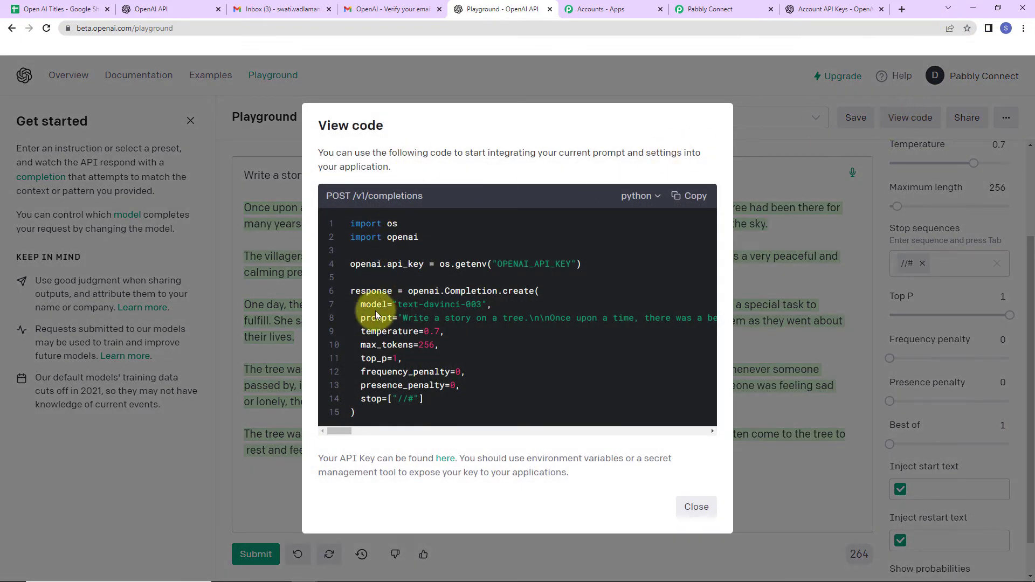
pyautogui.moveTo(364, 316); pyautogui.dragTo(406, 321)
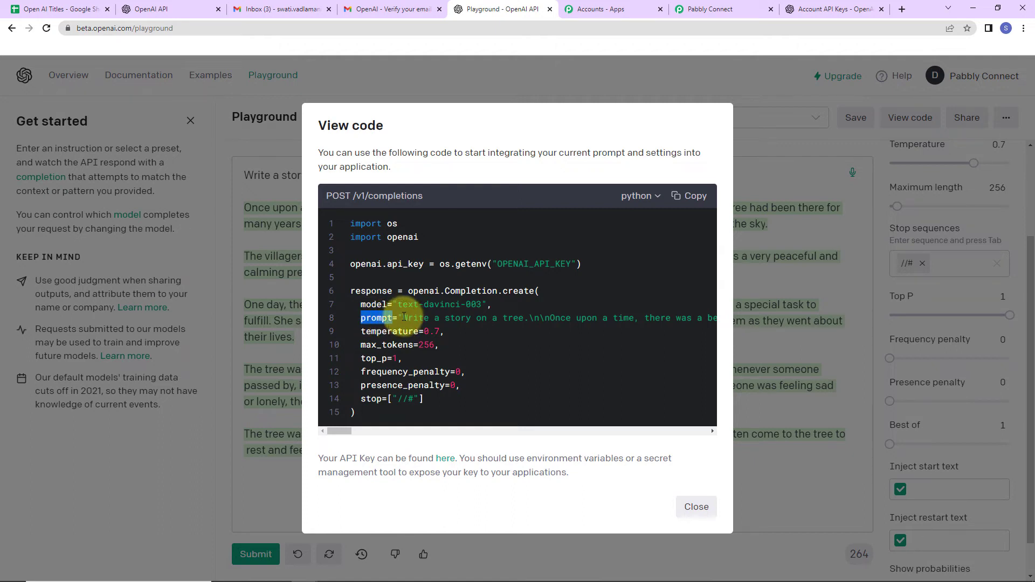
pyautogui.moveTo(404, 317); pyautogui.dragTo(528, 319)
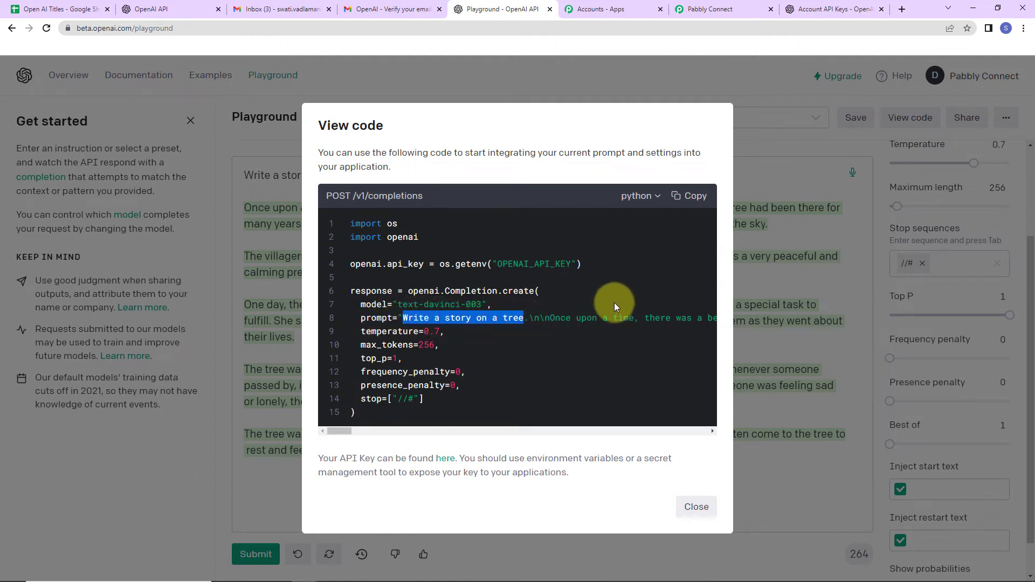
pyautogui.click(757, 176)
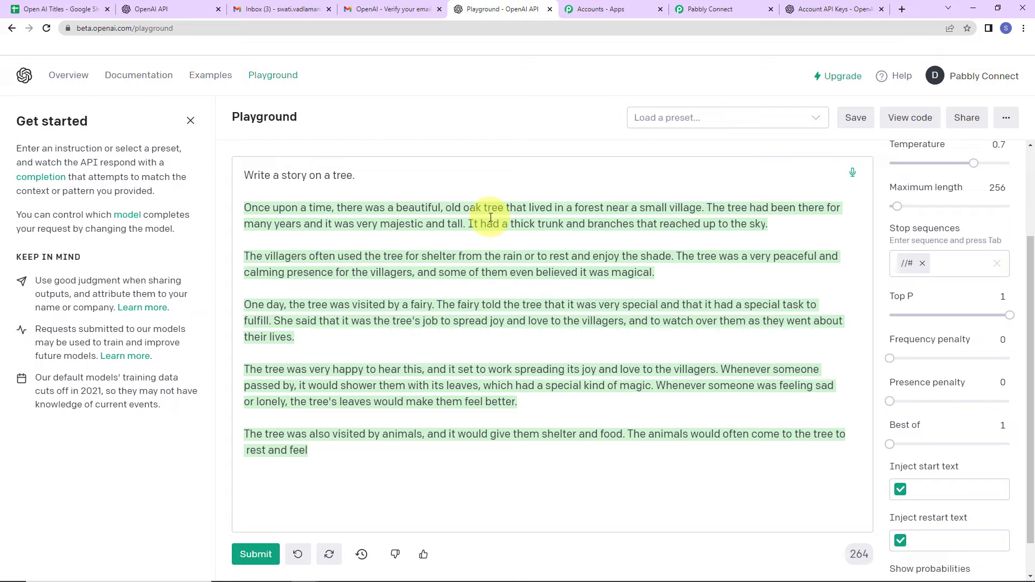
# Switch to the Pabbly Connect workflow and set the AI model to text-davinci-003 (Most Used).
pyautogui.click(719, 9)
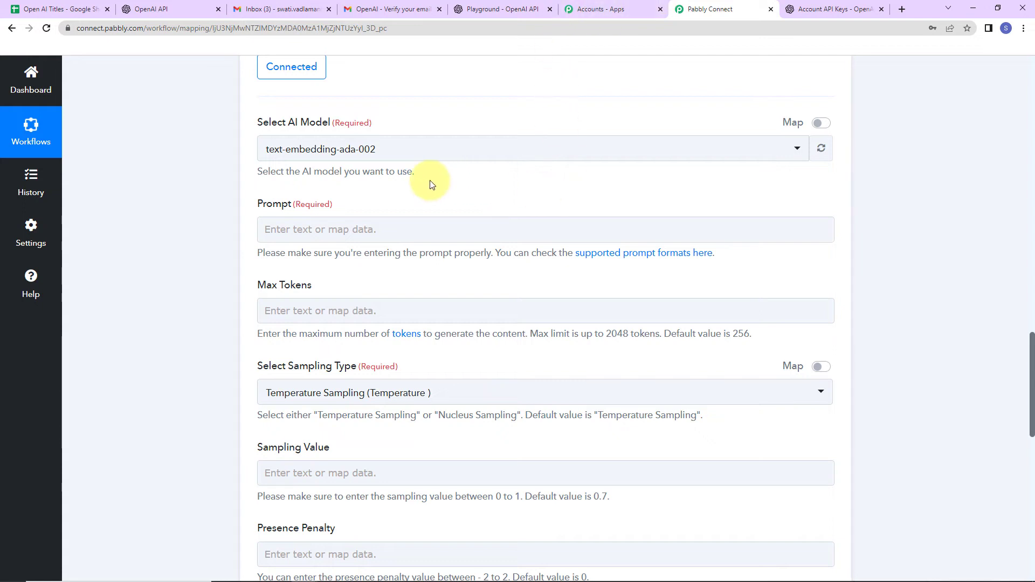
pyautogui.click(407, 151)
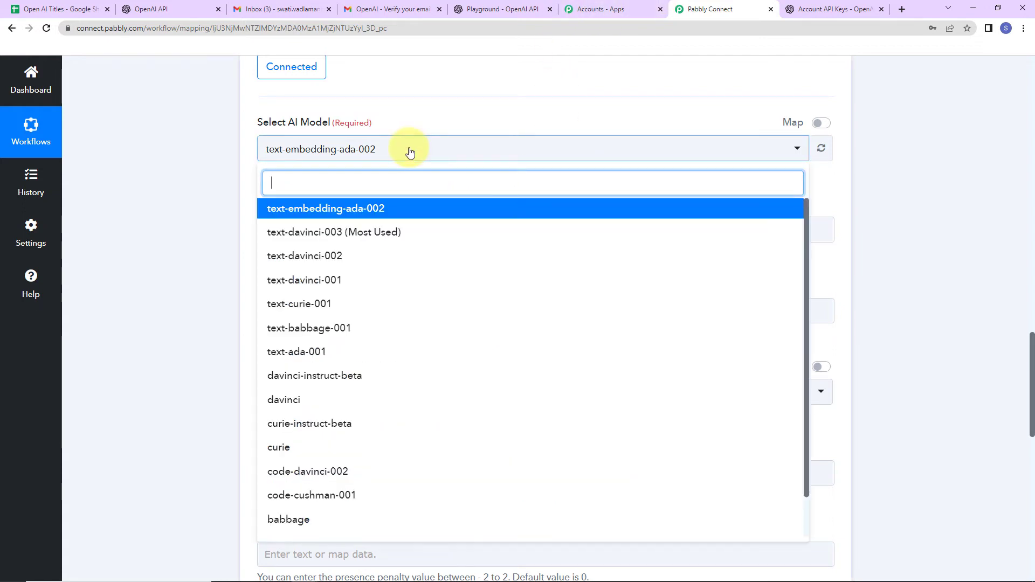
pyautogui.click(348, 233)
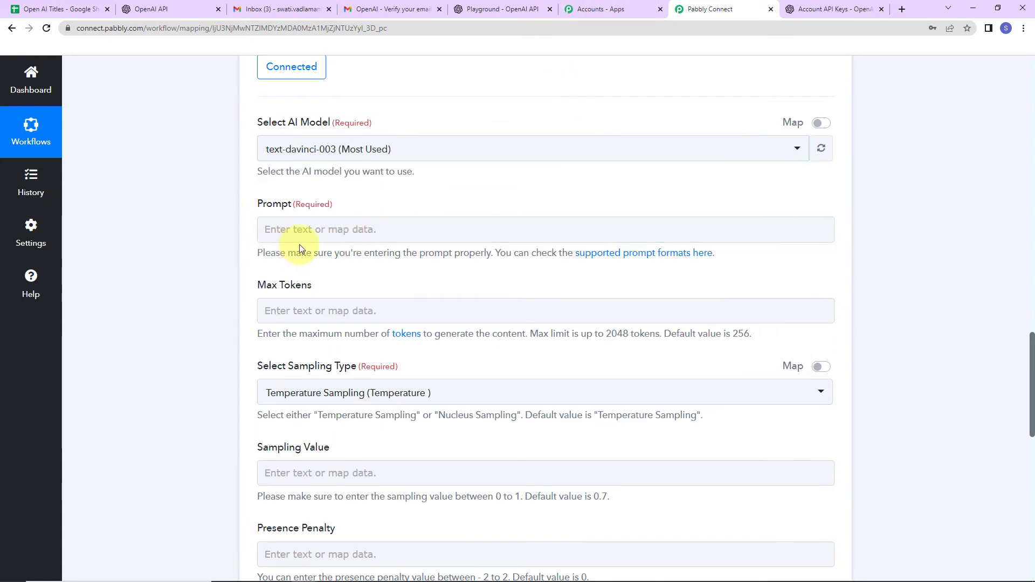
# Fill in the Prompt as "Write an article on" followed by the mapped Google Sheets Title and a full stop.
pyautogui.click(351, 225)
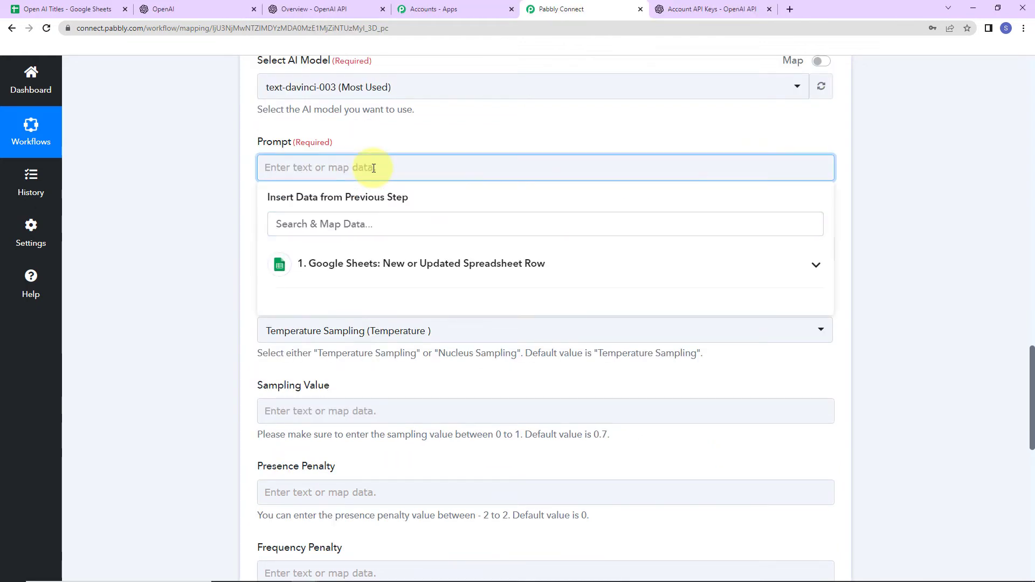
pyautogui.write('Write an article on')
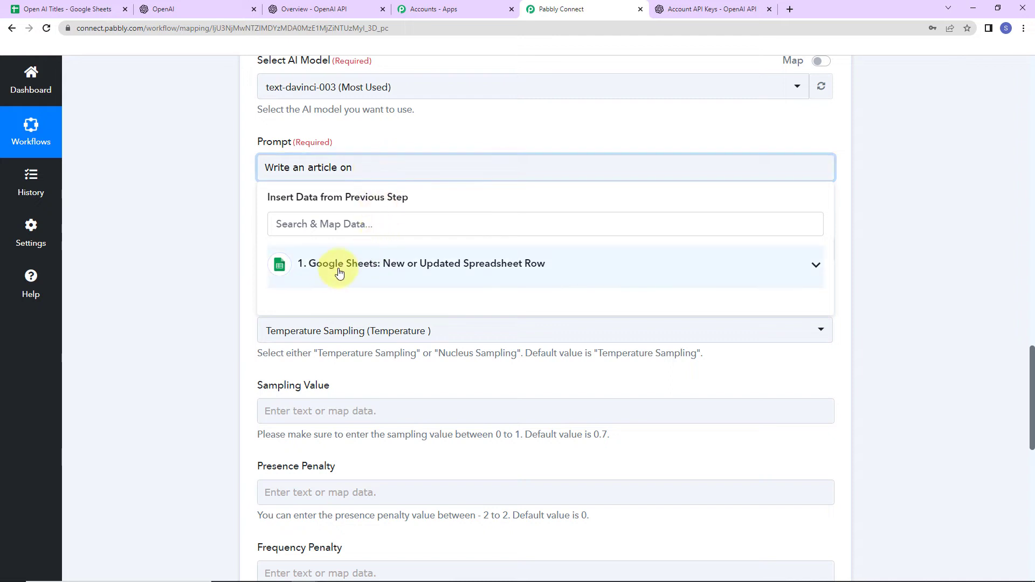
pyautogui.click(403, 274)
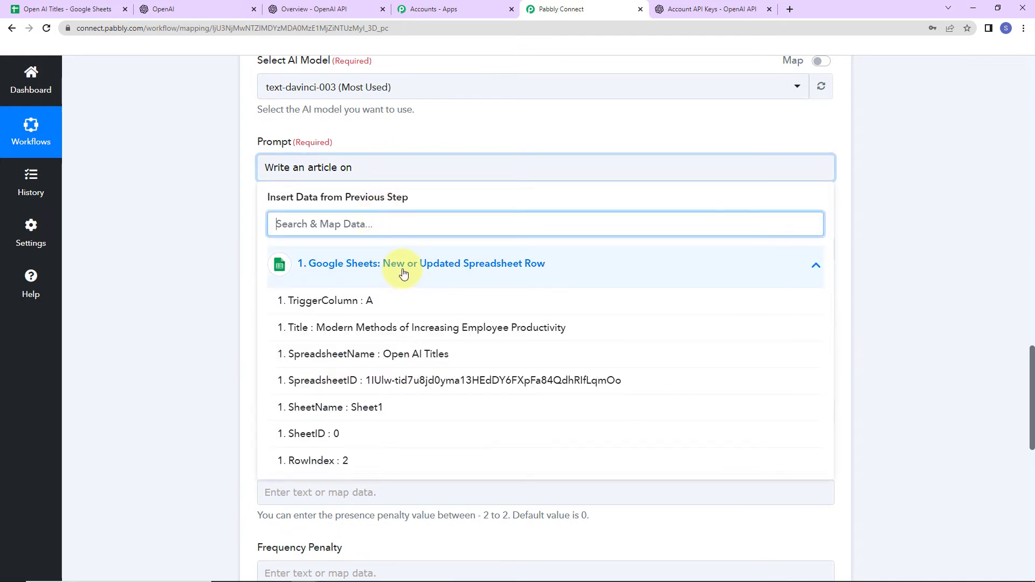
pyautogui.click(367, 328)
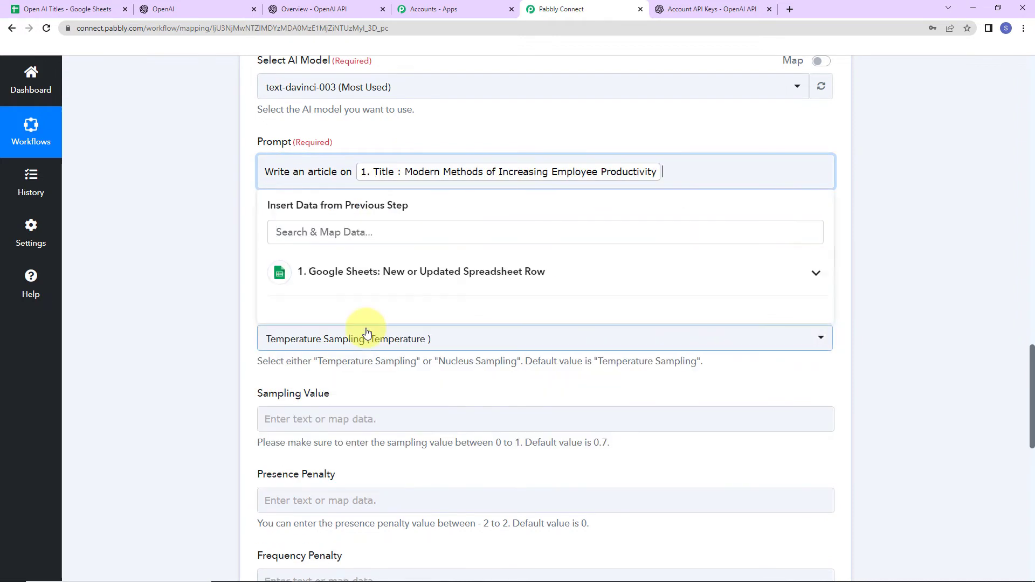
pyautogui.write('.')
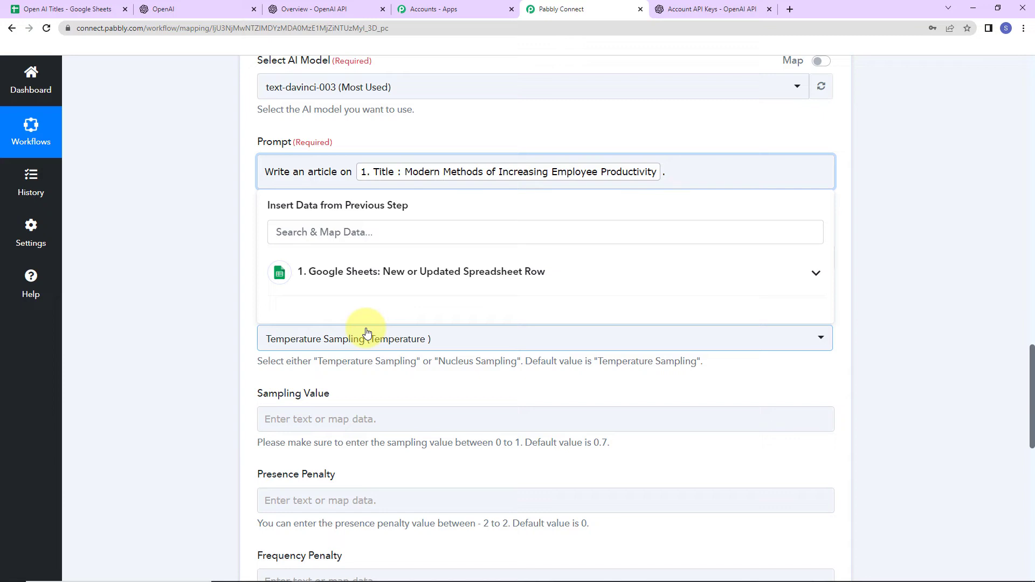
pyautogui.click(200, 240)
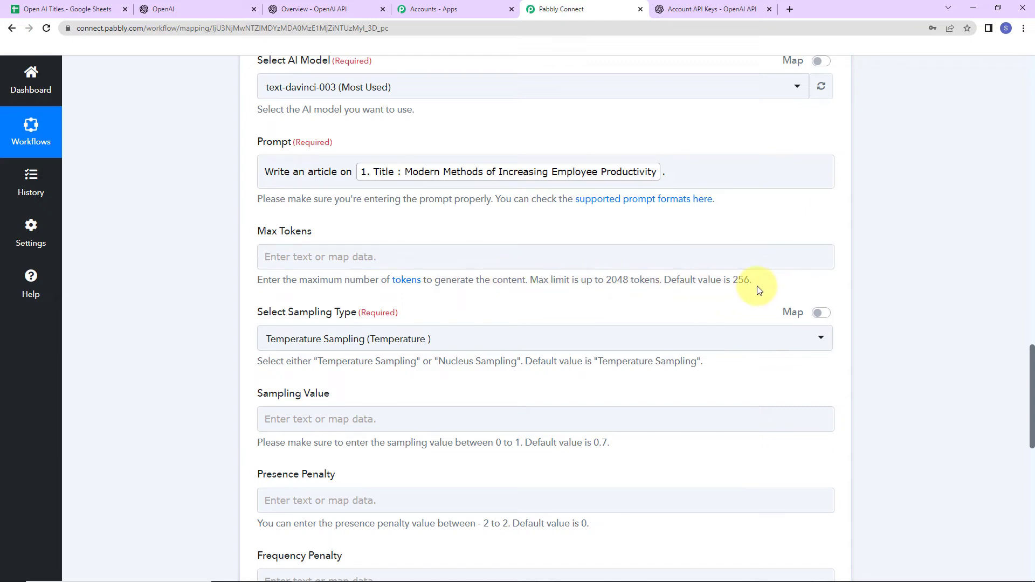
# Set Max Tokens to 300 for the generated content.
pyautogui.click(439, 256)
pyautogui.write('300')
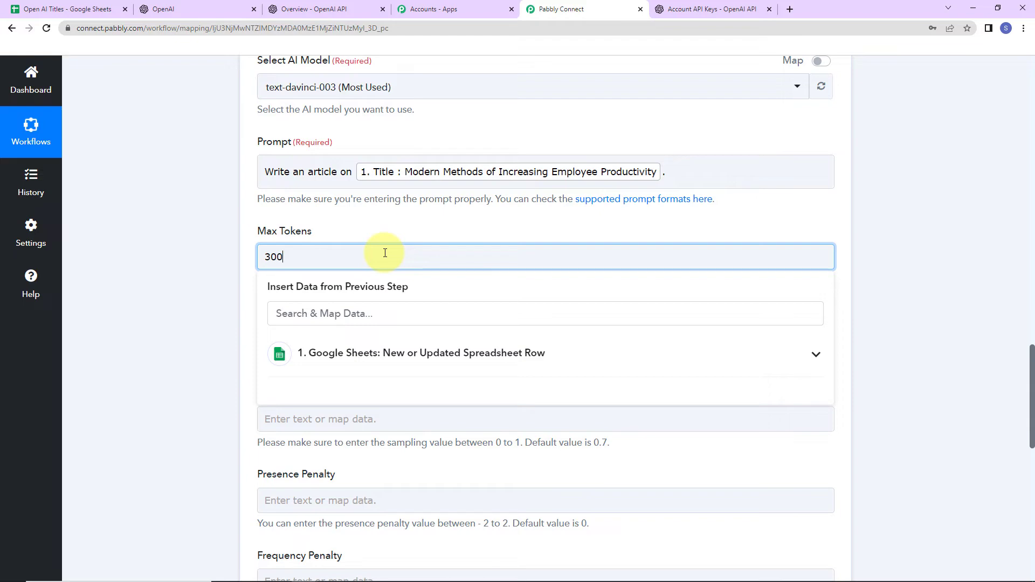
pyautogui.click(110, 367)
# Look over the remaining Generate Content fields and choose Temperature Sampling (Temperature) as the sampling type.
pyautogui.scroll(-2, 157, 378)
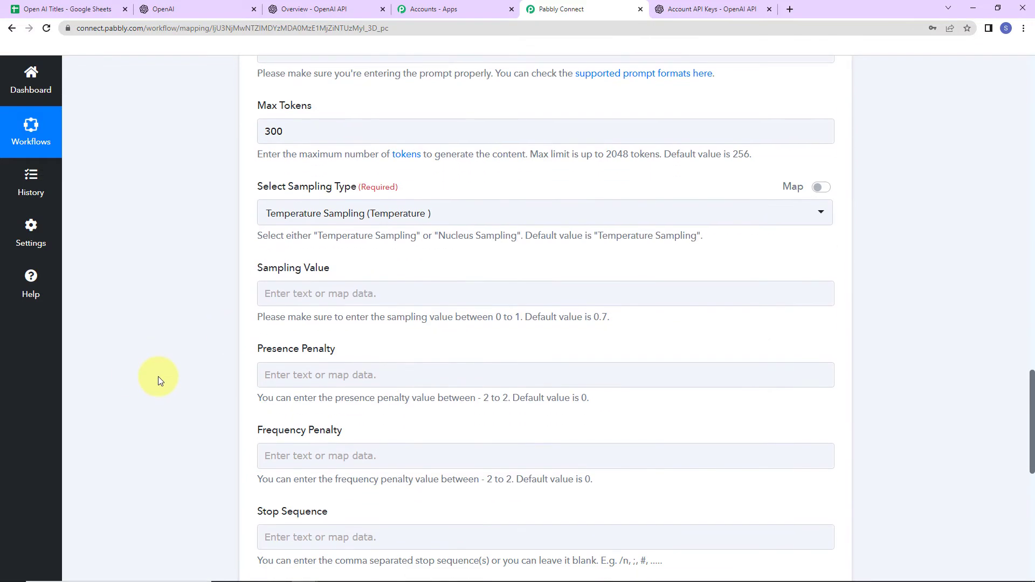
pyautogui.scroll(-3, 158, 377)
pyautogui.scroll(3, 167, 370)
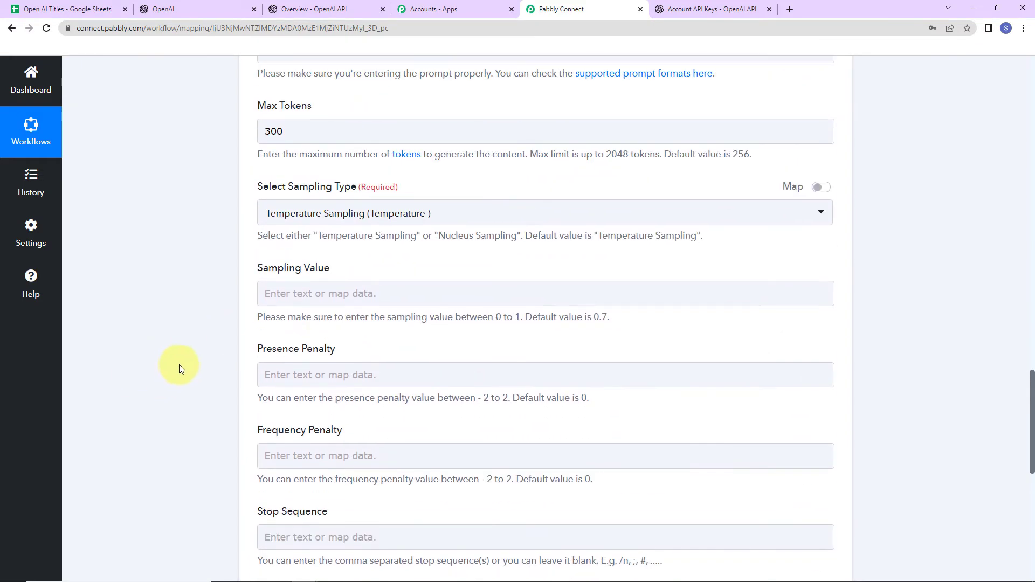
pyautogui.click(404, 220)
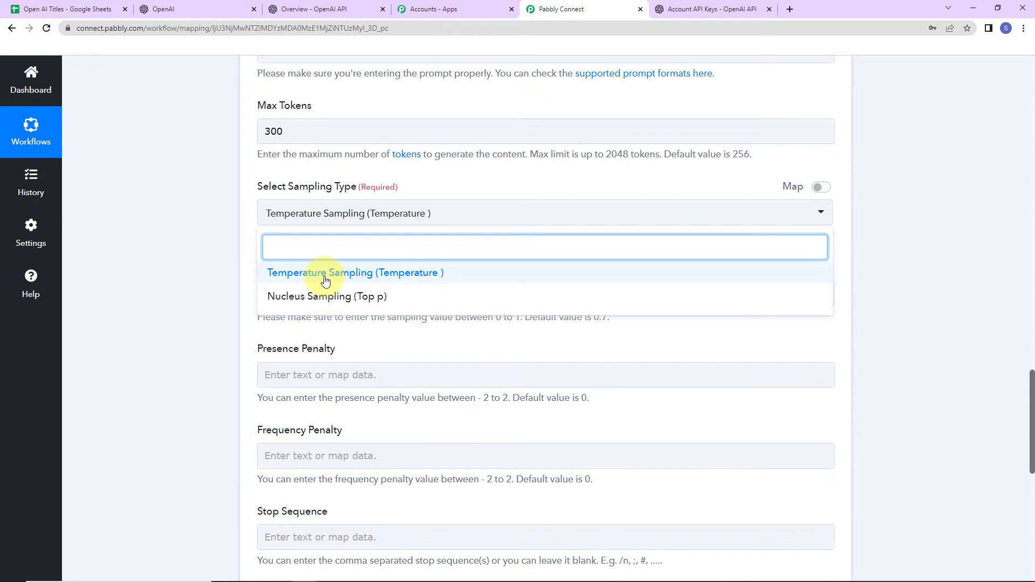
pyautogui.click(300, 276)
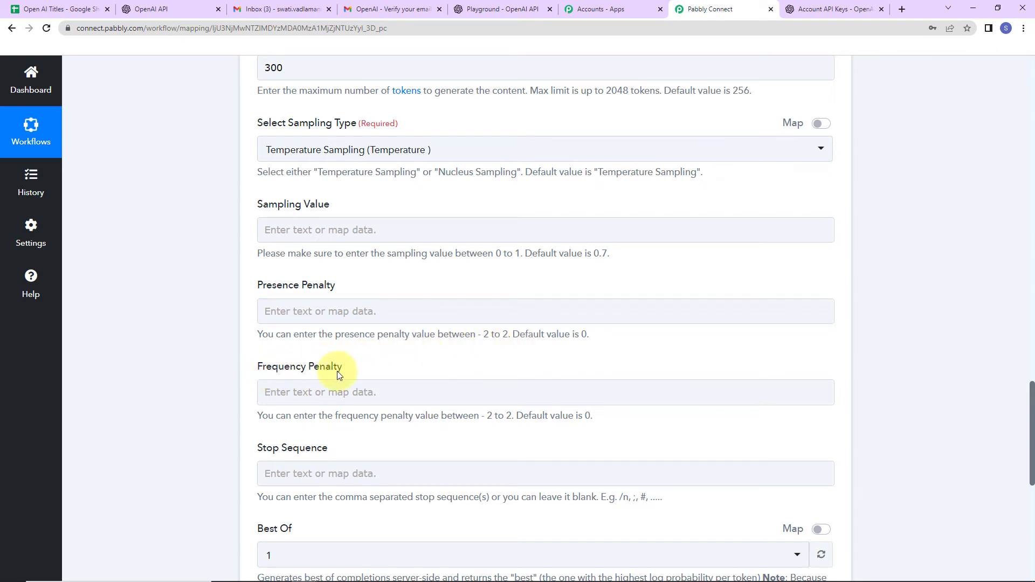
# Enter "//#" as the Stop Sequence, leaving the presence and frequency penalties blank.
pyautogui.click(331, 401)
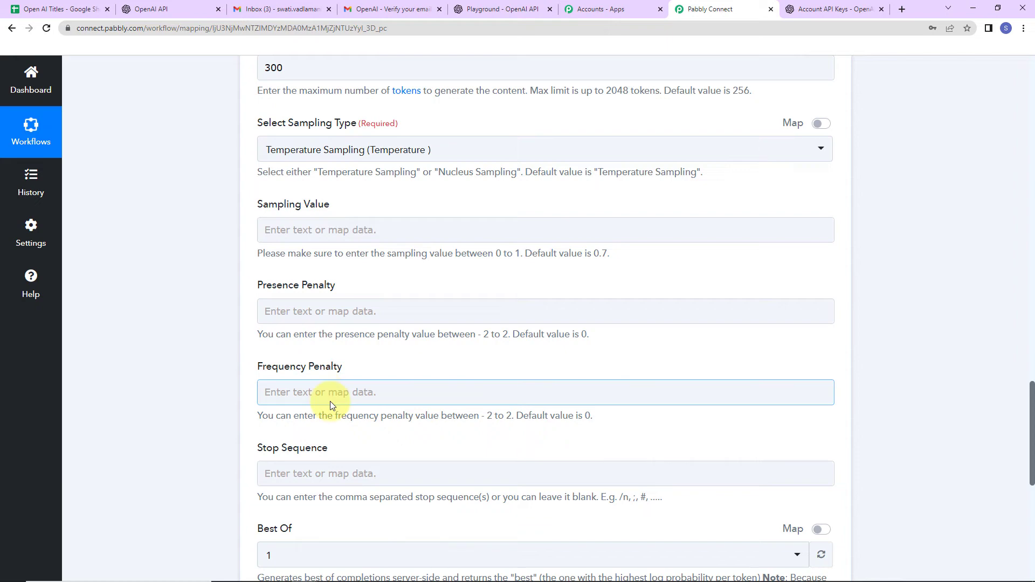
pyautogui.scroll(-3, 519, 388)
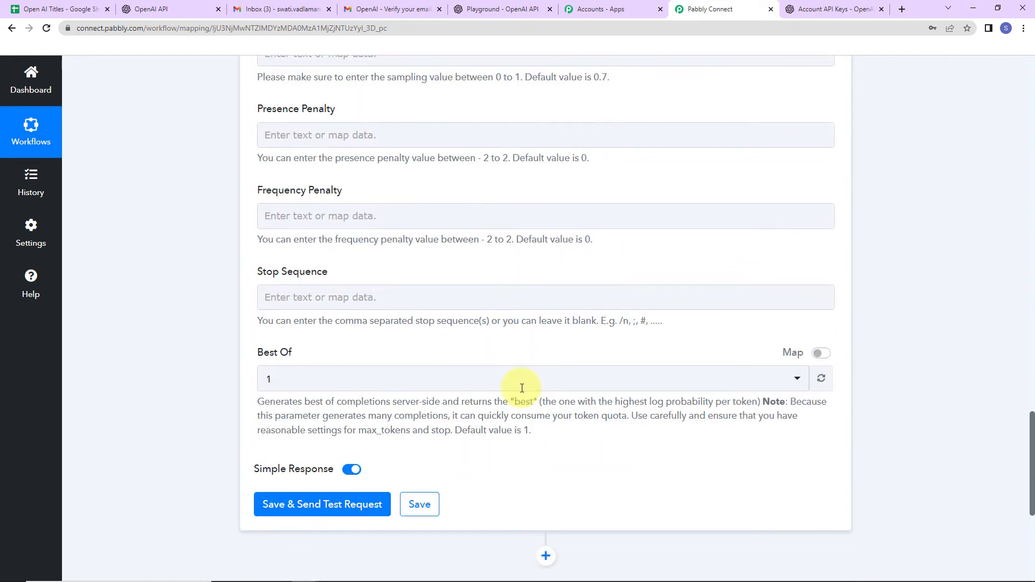
pyautogui.scroll(-1, 522, 388)
pyautogui.click(403, 227)
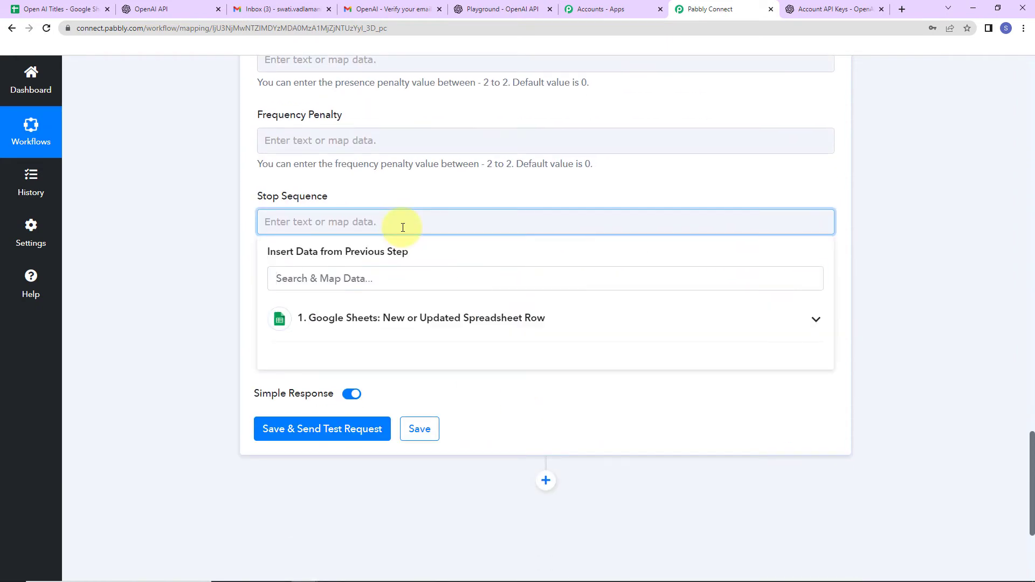
pyautogui.write('//#')
pyautogui.click(135, 240)
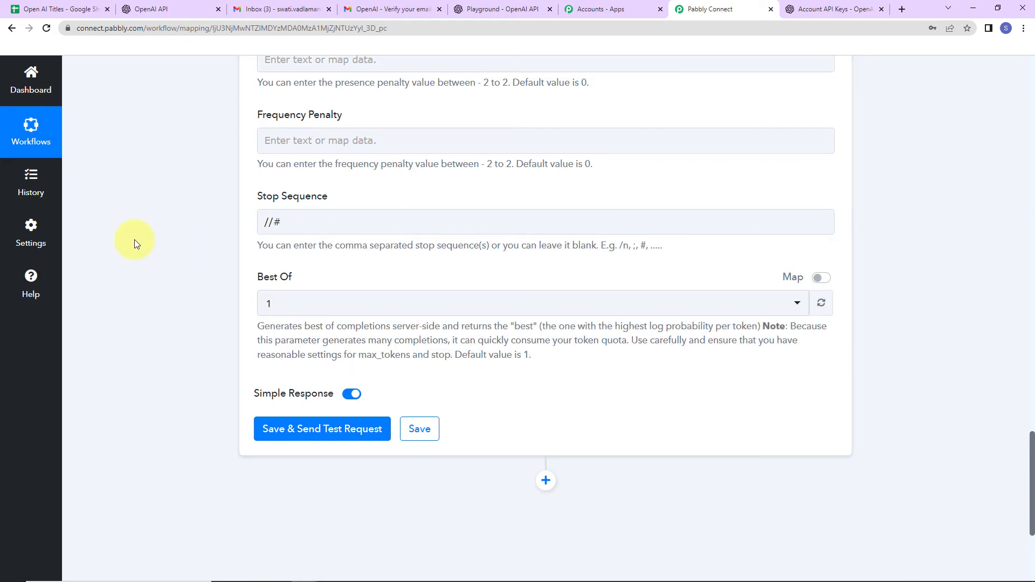
# Set Best Of to 3 and send a test request for the OpenAI Generate Content action.
pyautogui.click(298, 307)
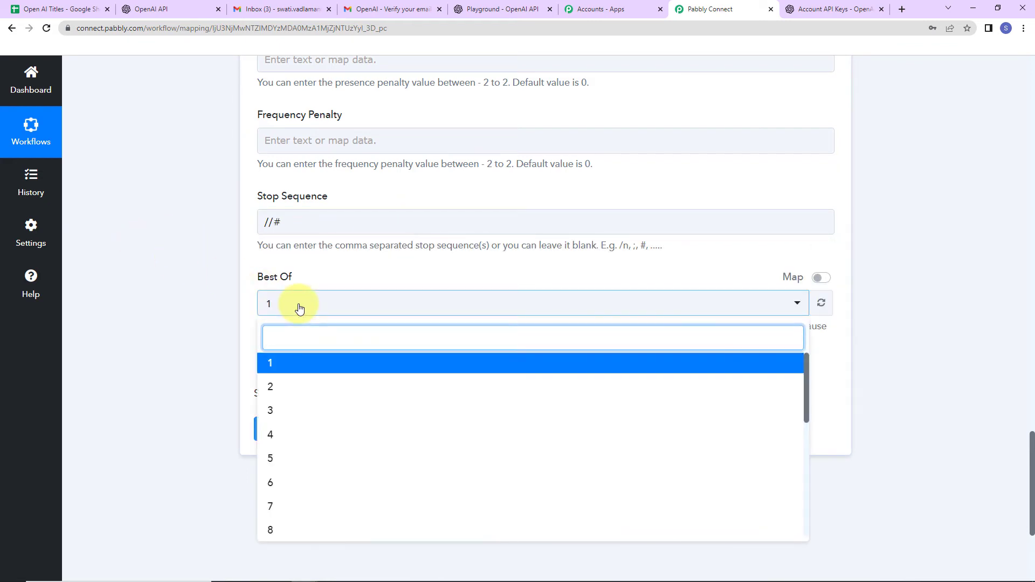
pyautogui.click(262, 410)
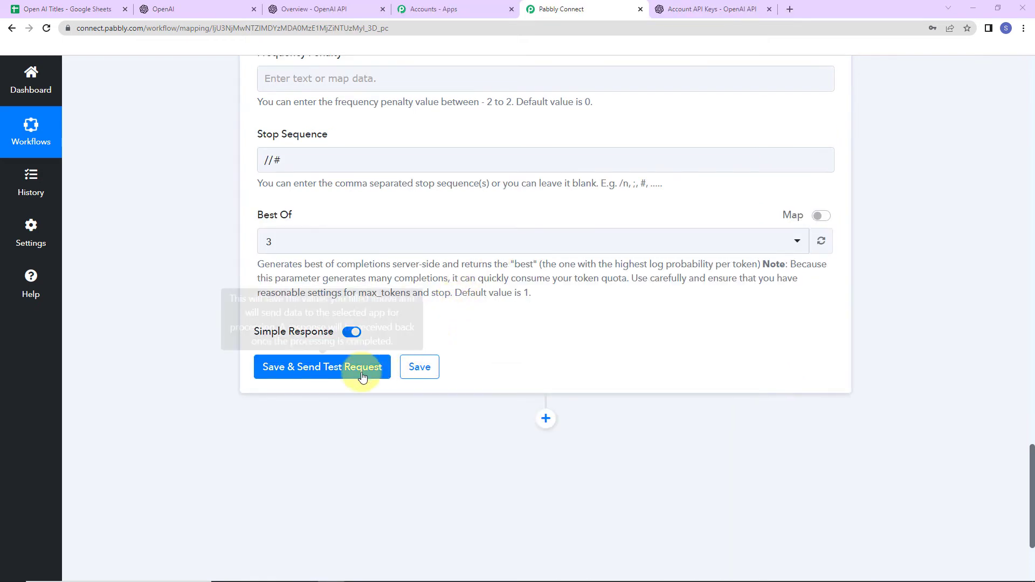
pyautogui.click(362, 376)
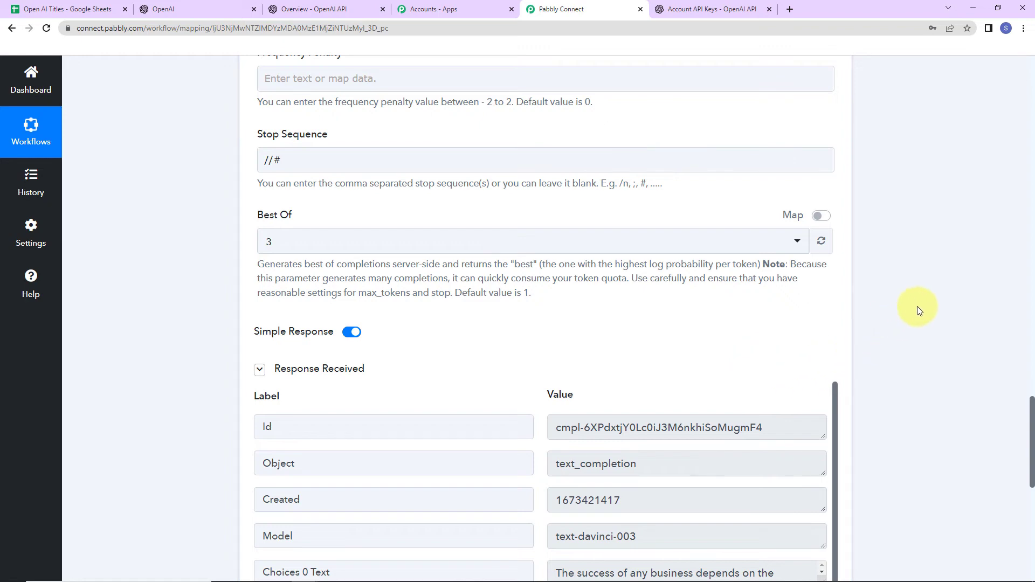
# Read through the OpenAI test response, enlarging the Choices 0 Text value to examine the whole generated article.
pyautogui.scroll(-5, 918, 306)
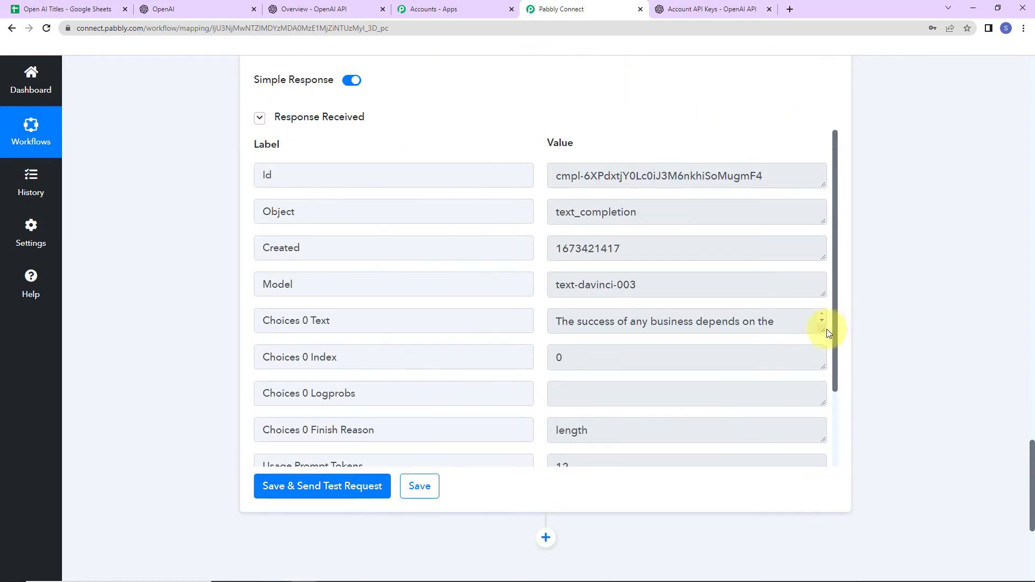
pyautogui.moveTo(823, 329); pyautogui.dragTo(825, 446)
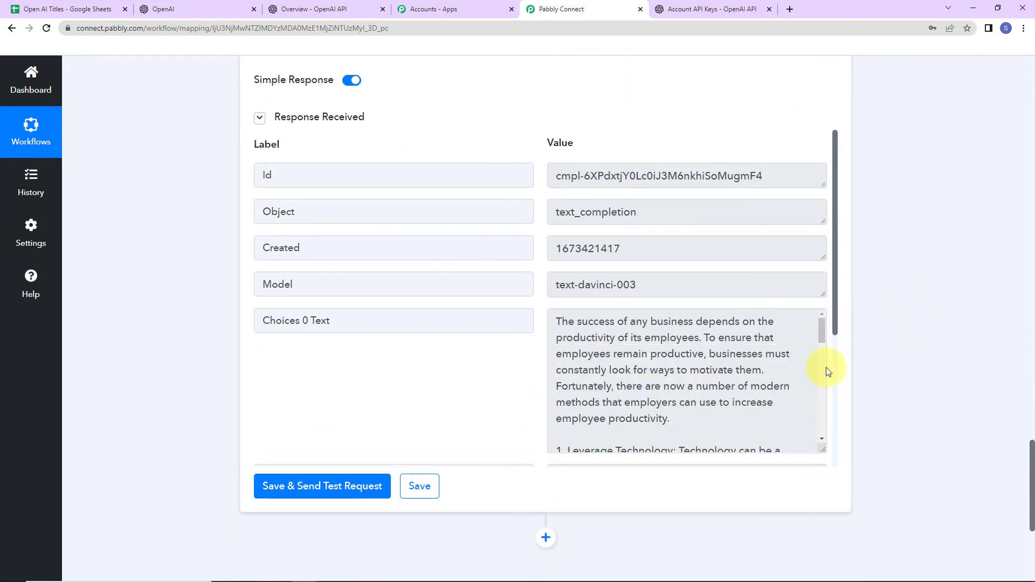
pyautogui.moveTo(823, 338); pyautogui.dragTo(823, 432)
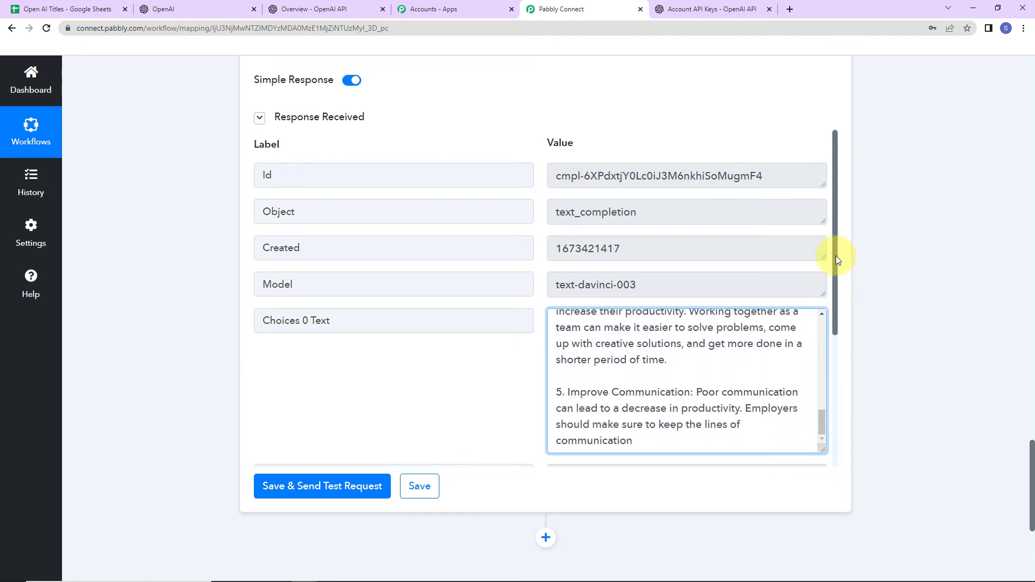
pyautogui.moveTo(835, 255); pyautogui.dragTo(836, 338)
pyautogui.scroll(-1, 836, 338)
pyautogui.scroll(-2, 899, 333)
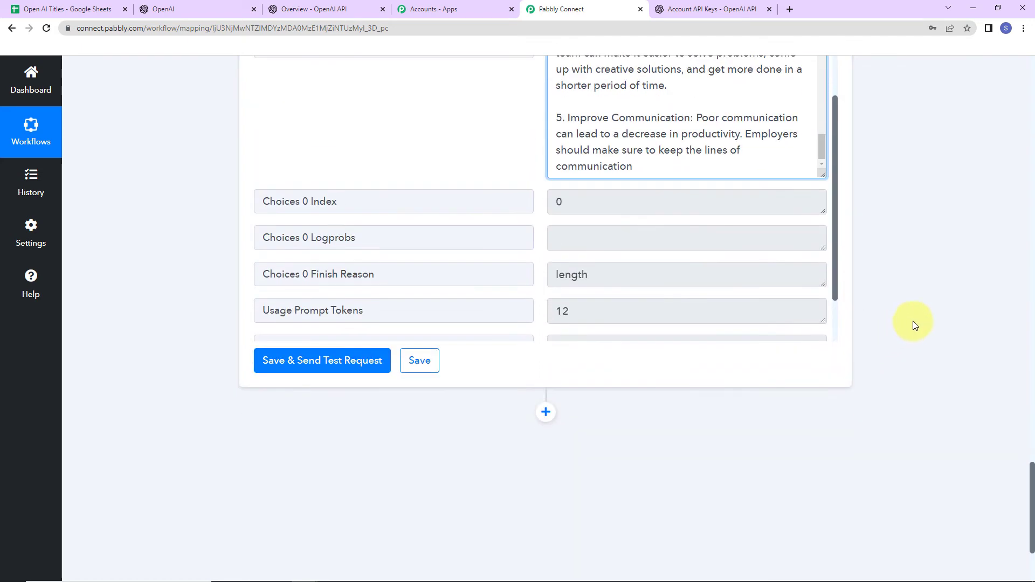
# Add a Google Sheets action after the OpenAI step with Update Cell Value as its action event.
pyautogui.scroll(-3, 914, 319)
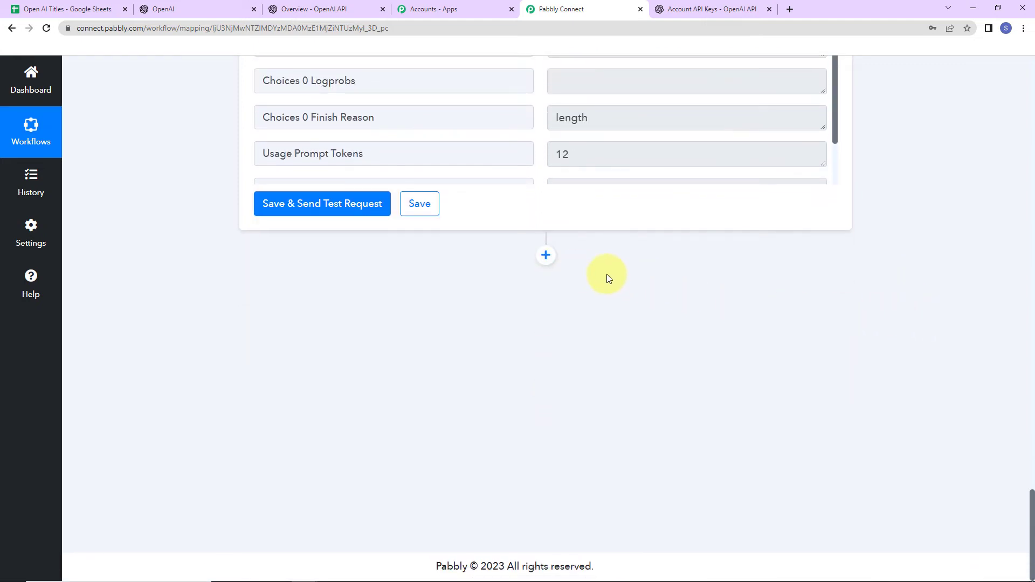
pyautogui.click(546, 256)
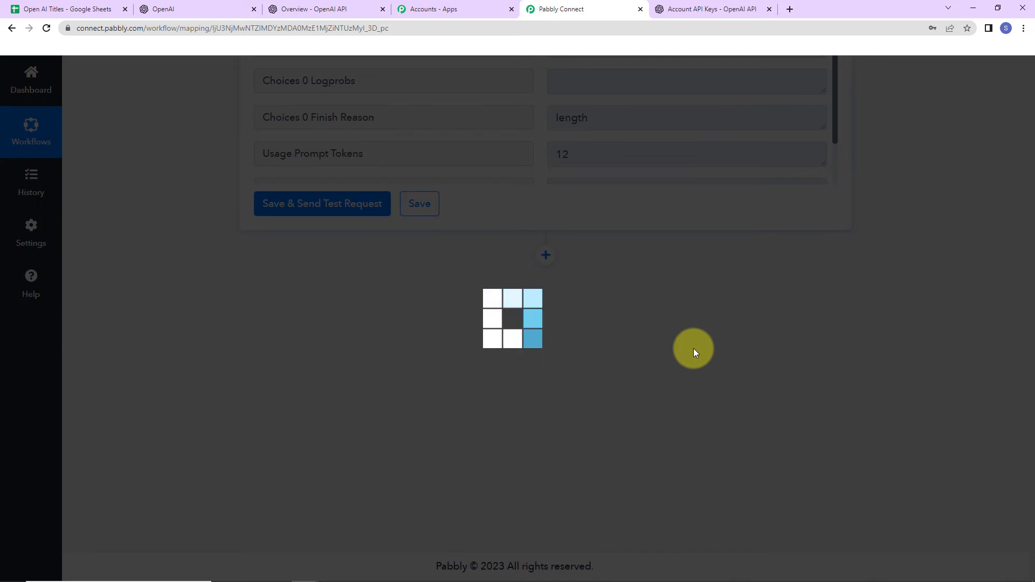
pyautogui.scroll(-2, 898, 316)
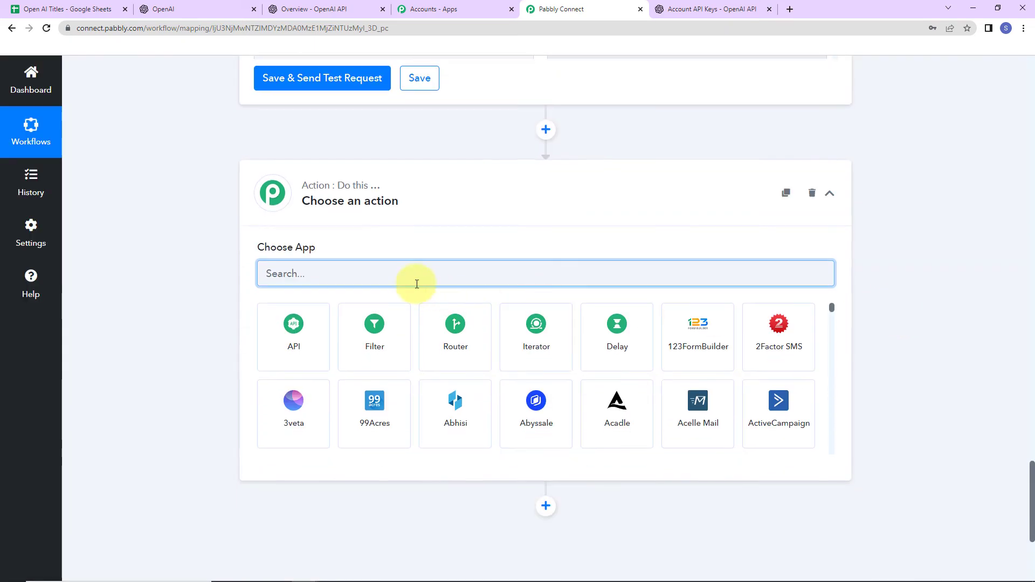
pyautogui.write('google')
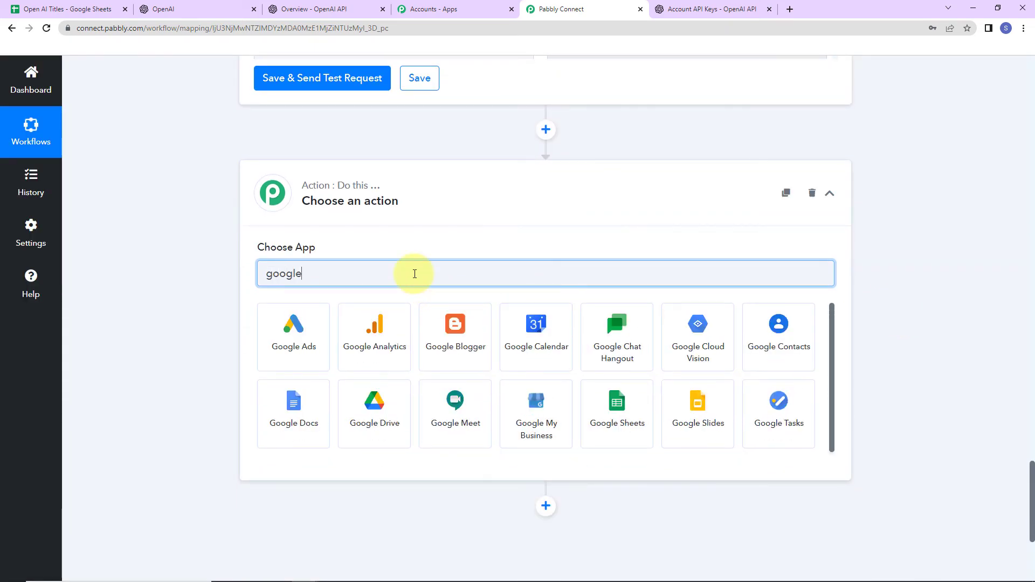
pyautogui.click(596, 411)
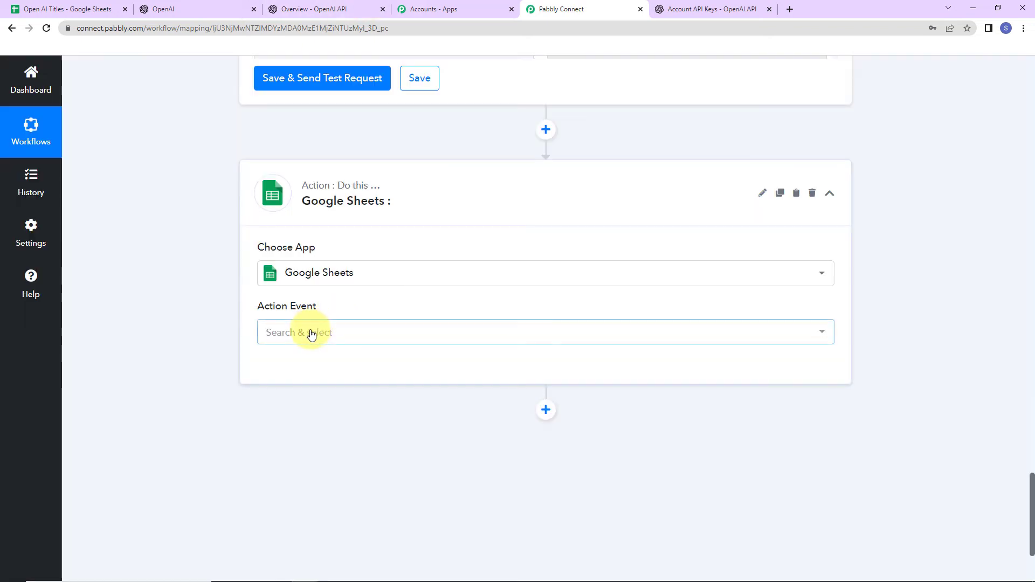
pyautogui.click(310, 331)
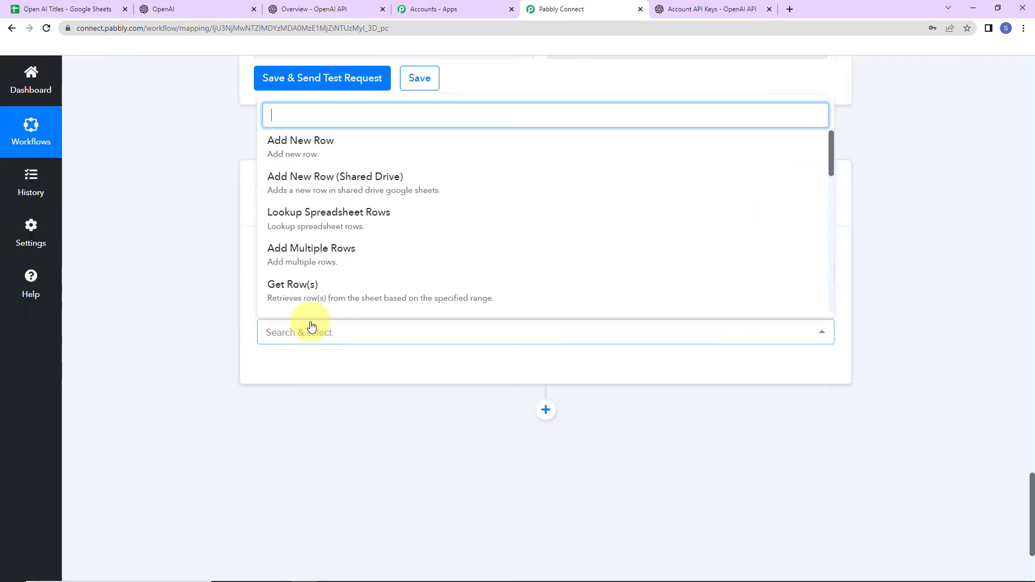
pyautogui.scroll(-7, 310, 141)
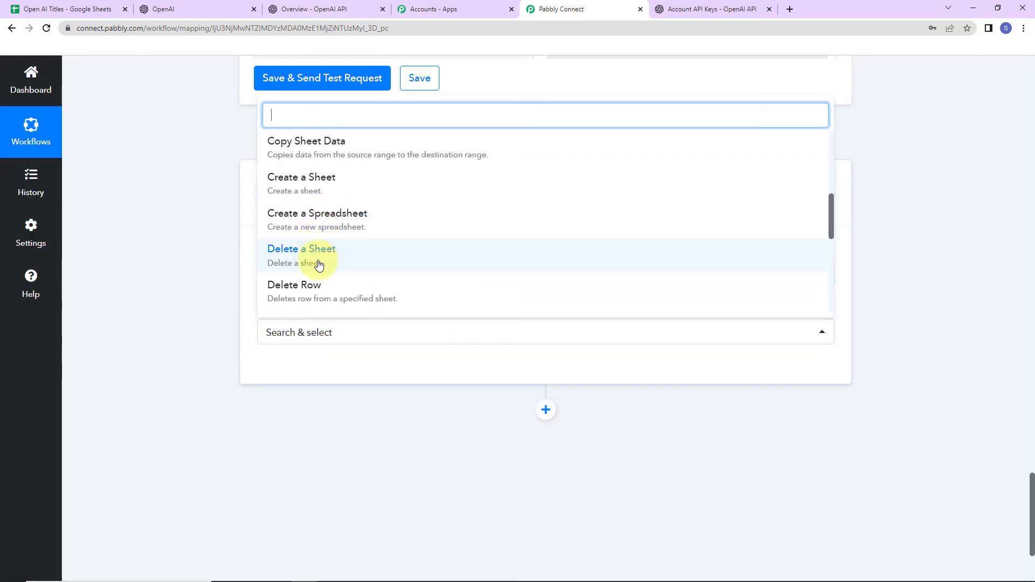
pyautogui.click(317, 306)
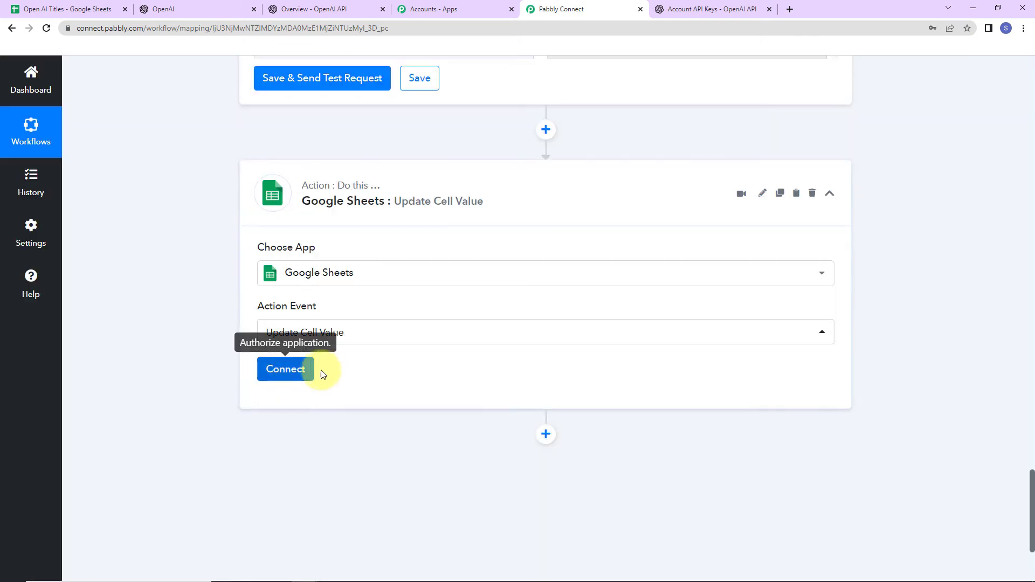
# Connect the action through a new Google Sheets connection, signing in with Google and allowing Pabbly Connect Sheets access.
pyautogui.click(294, 374)
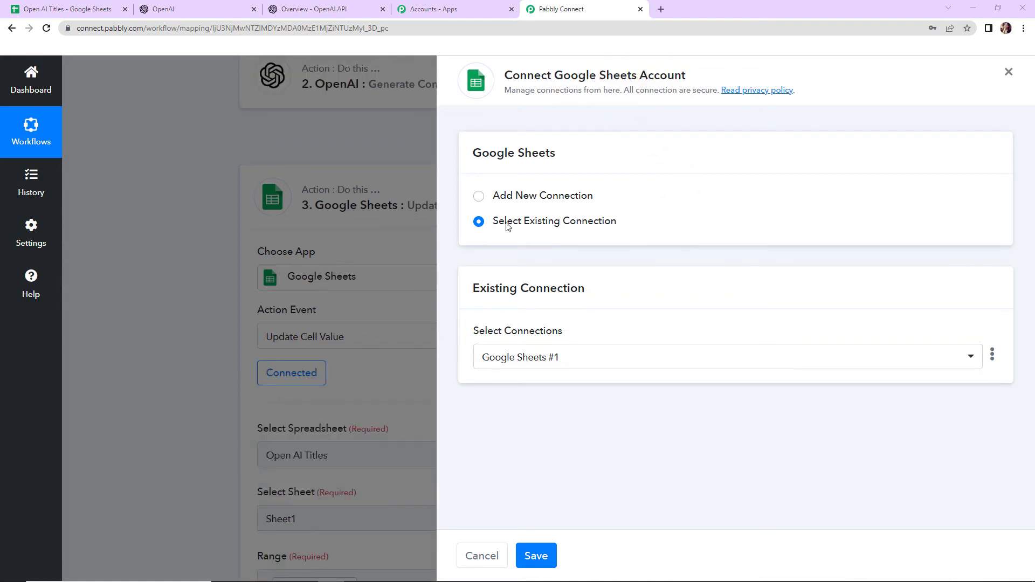
pyautogui.click(481, 198)
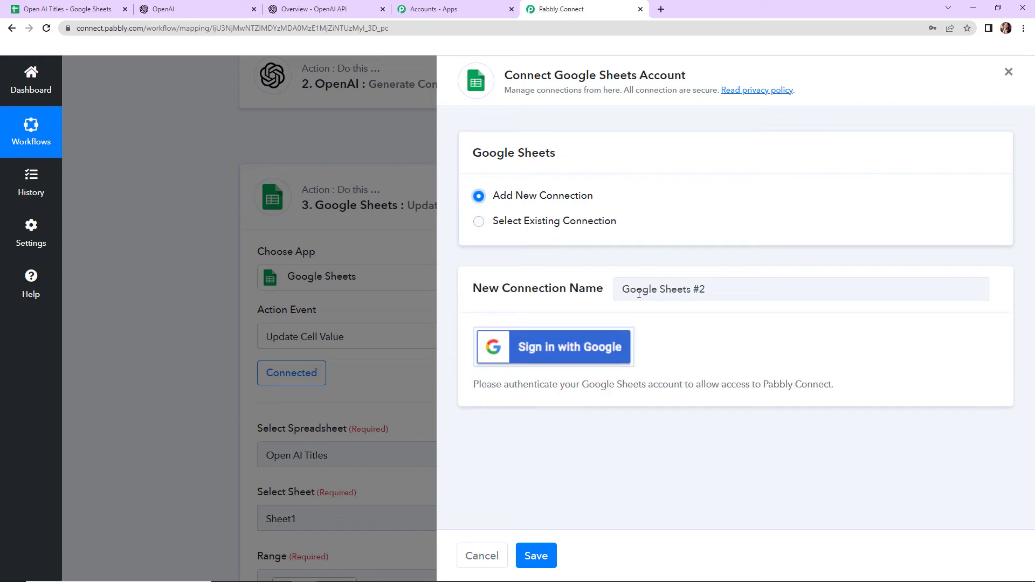
pyautogui.click(496, 351)
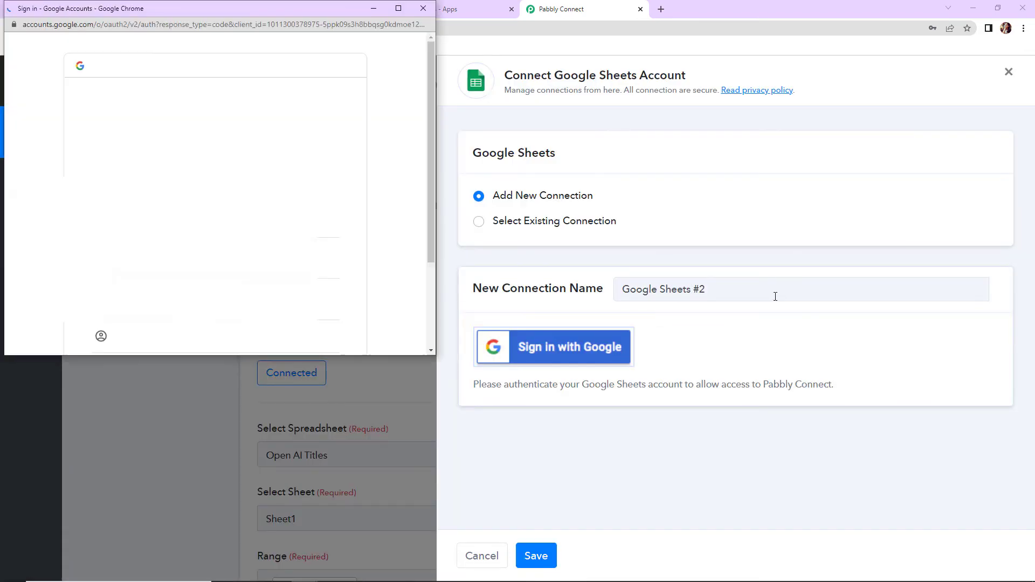
pyautogui.click(205, 310)
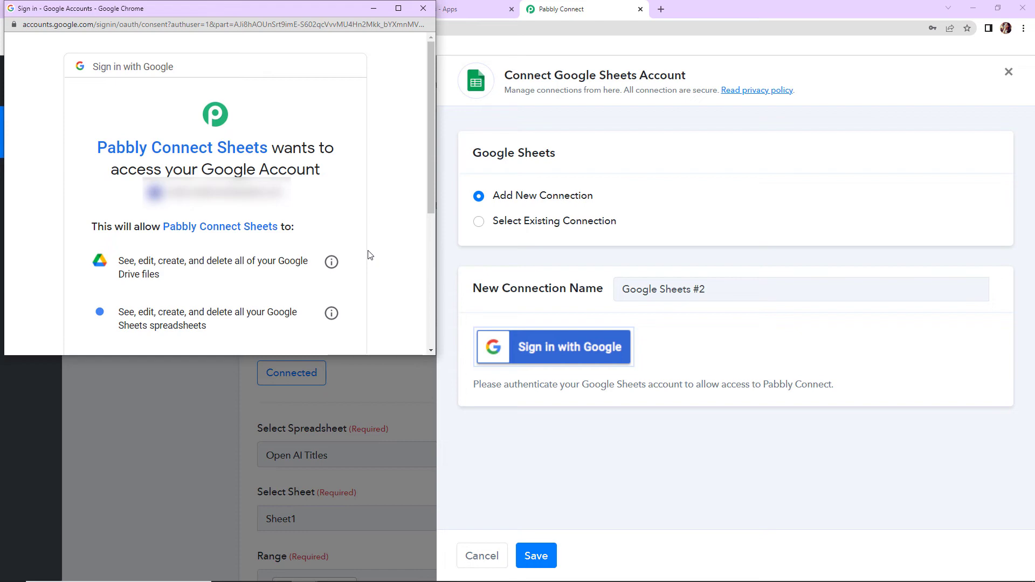
pyautogui.scroll(-4, 369, 255)
pyautogui.click(281, 263)
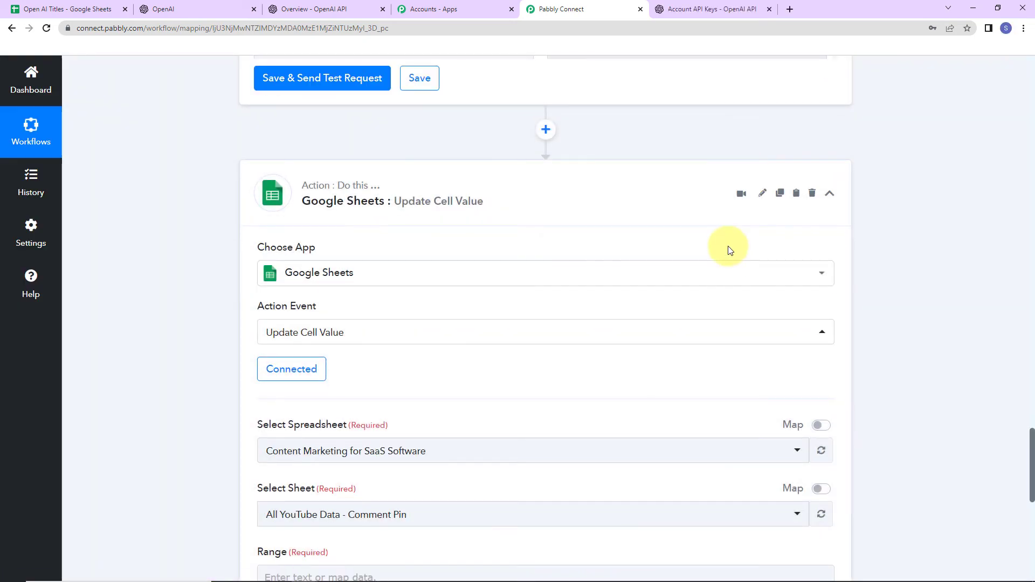
# Select Open AI Titles as the spreadsheet whose cell gets updated.
pyautogui.scroll(-5, 728, 251)
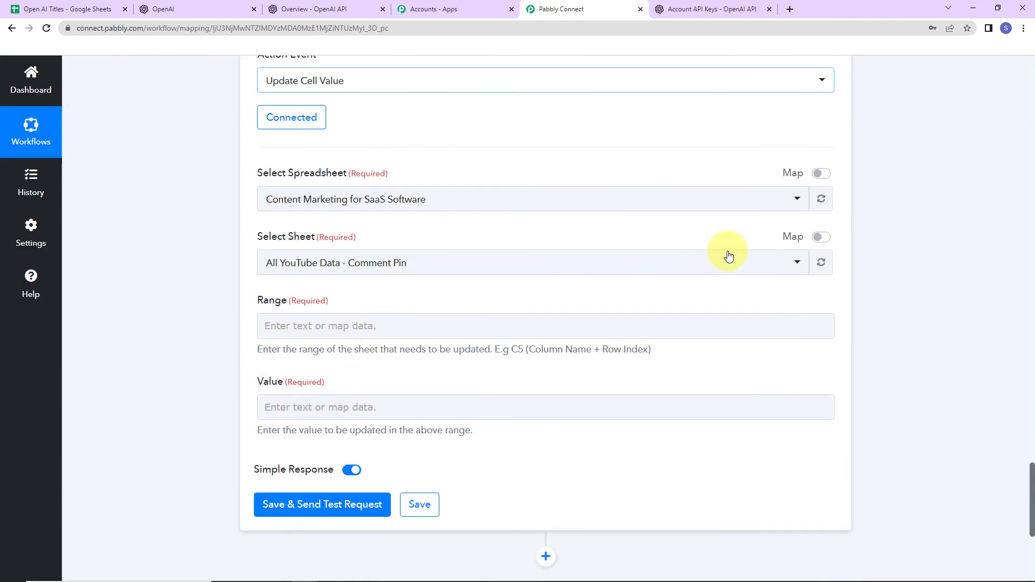
pyautogui.click(452, 202)
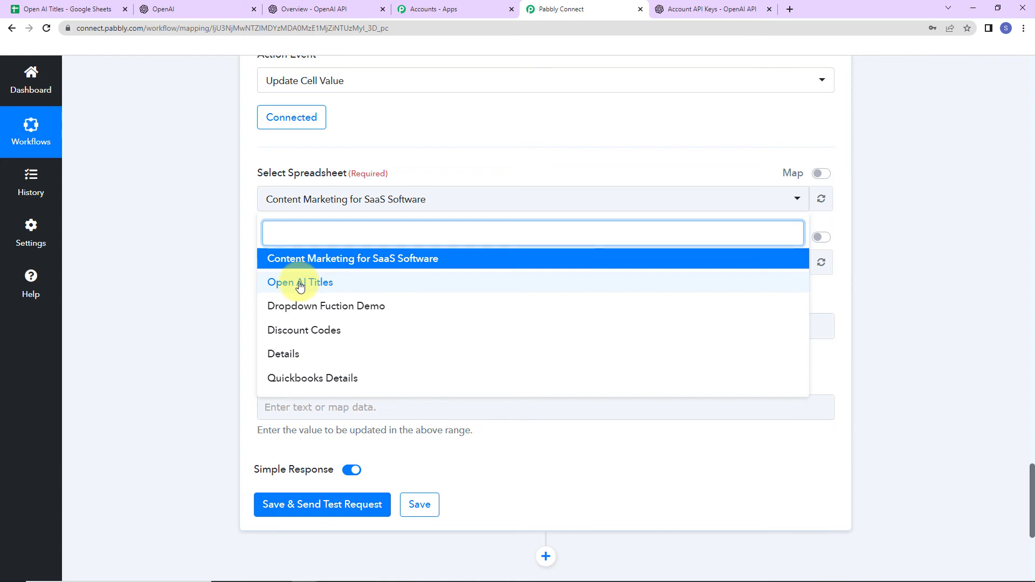
pyautogui.click(281, 281)
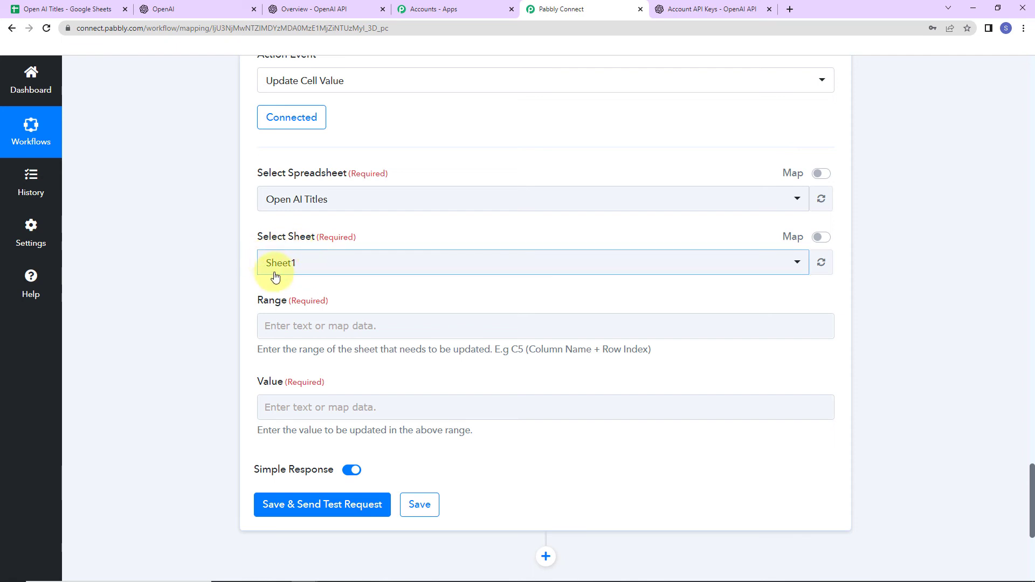
# Check the Article Generated column in the spreadsheet and set the Range to B followed by the trigger's mapped RowIndex.
pyautogui.scroll(-2, 356, 262)
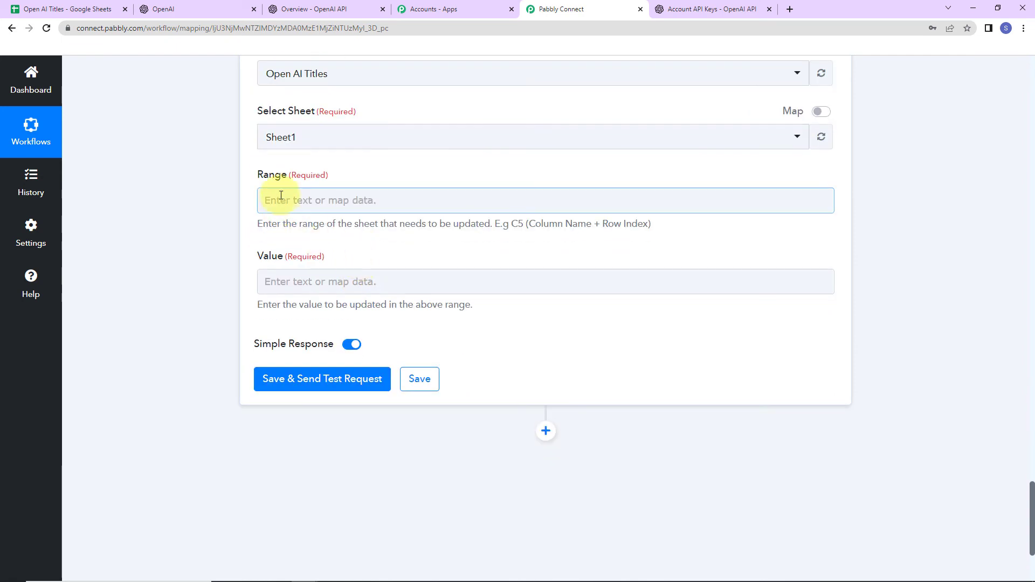
pyautogui.moveTo(528, 223); pyautogui.dragTo(662, 229)
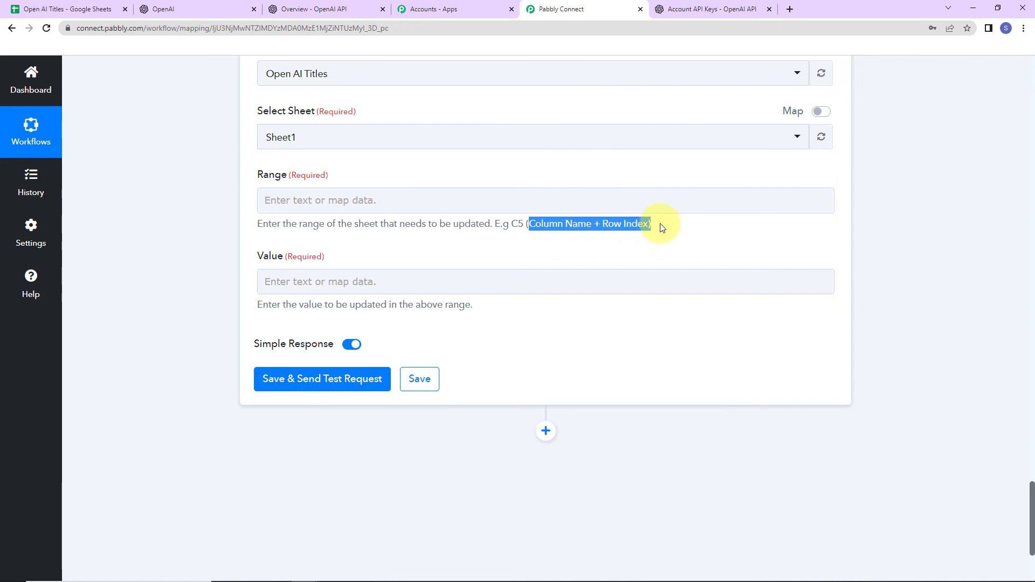
pyautogui.click(94, 9)
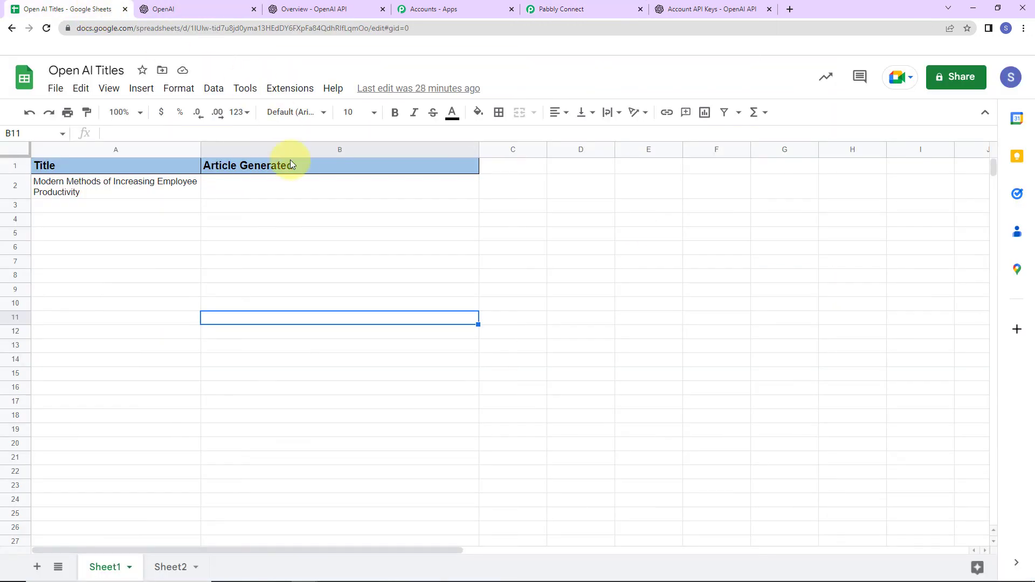
pyautogui.click(589, 11)
pyautogui.click(312, 205)
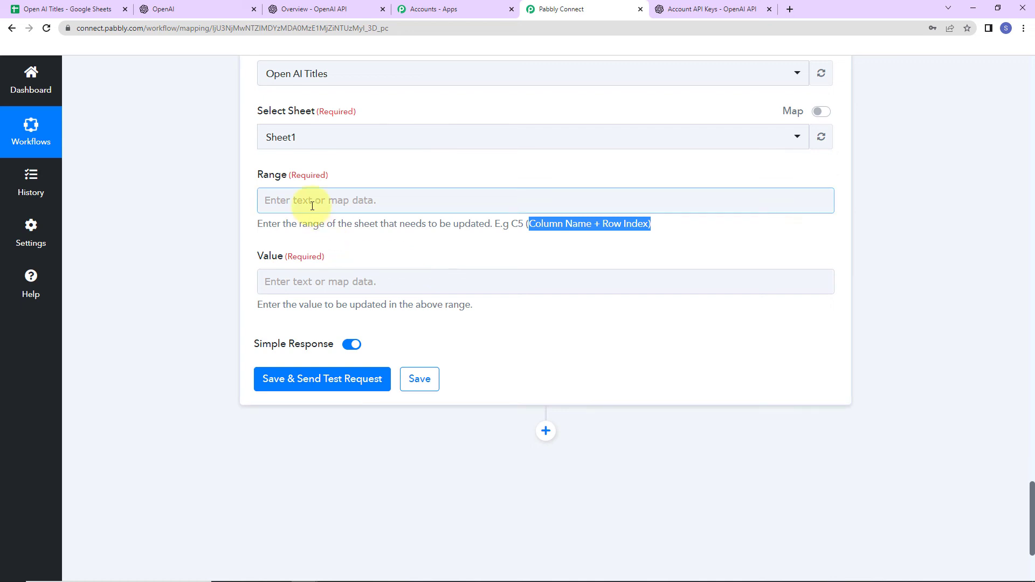
pyautogui.write('B')
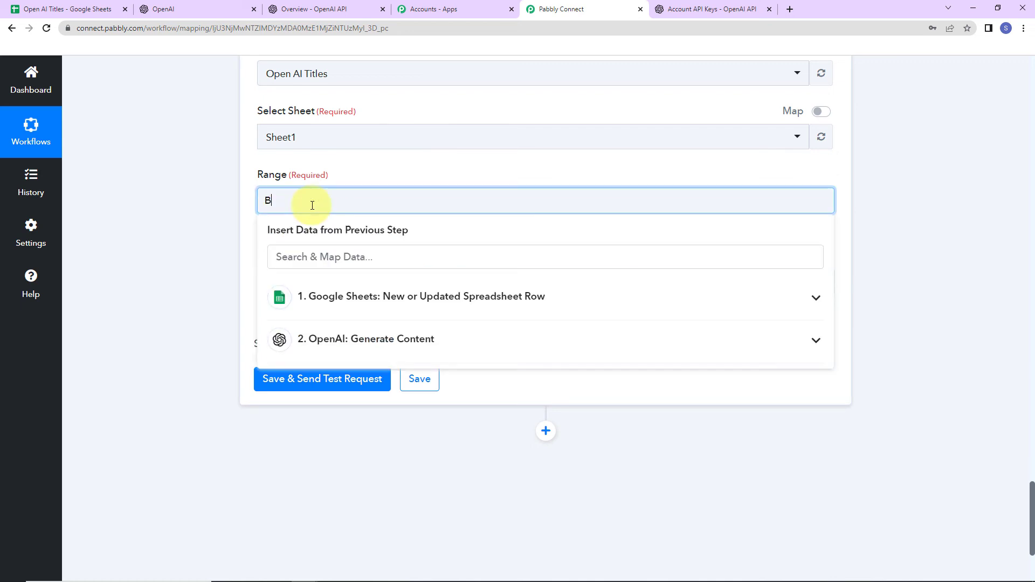
pyautogui.click(488, 296)
pyautogui.click(348, 494)
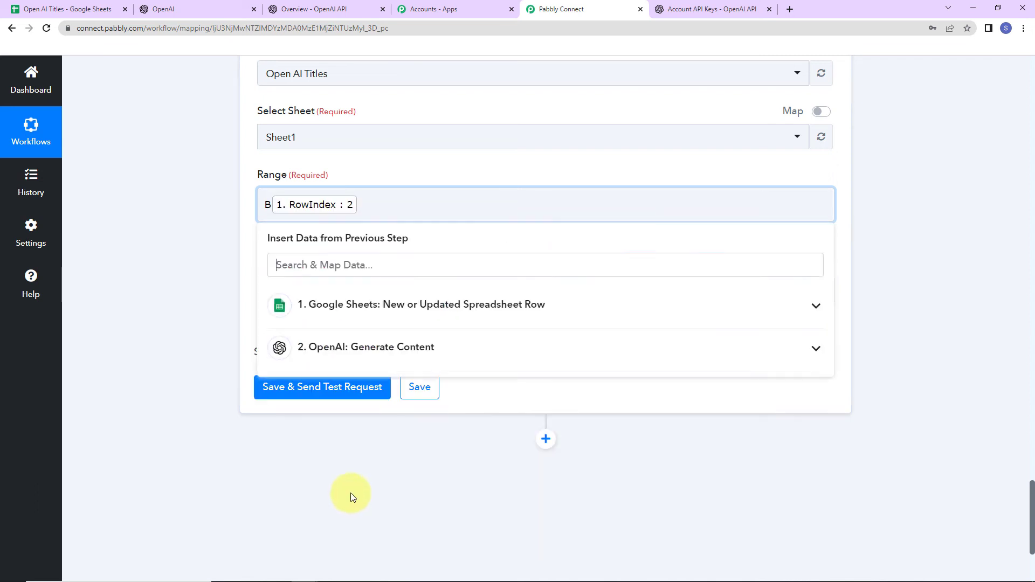
pyautogui.click(135, 266)
# Map the Value field to Choices 0 Text from the OpenAI Generate Content response.
pyautogui.click(338, 291)
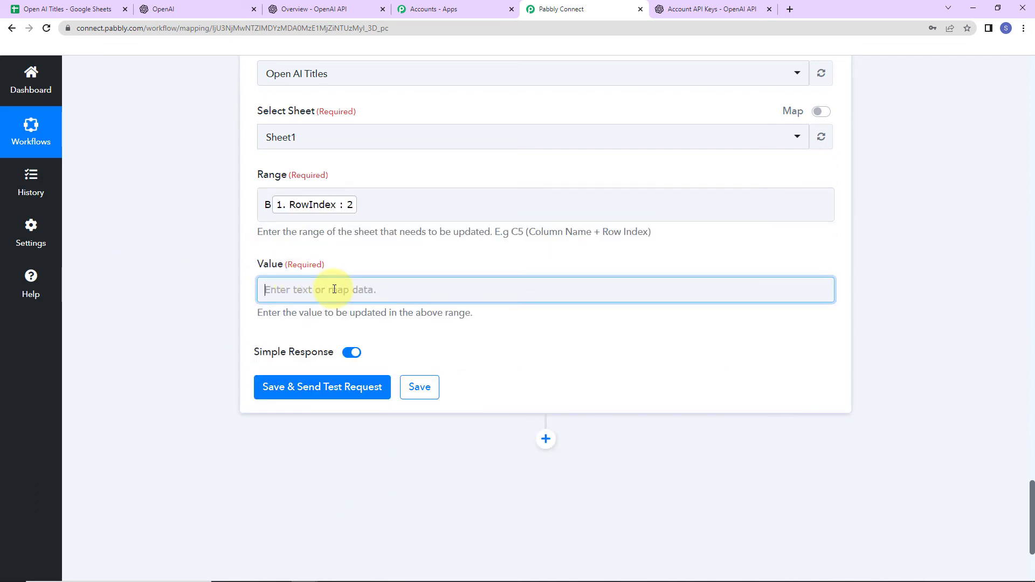
pyautogui.scroll(-2, 426, 329)
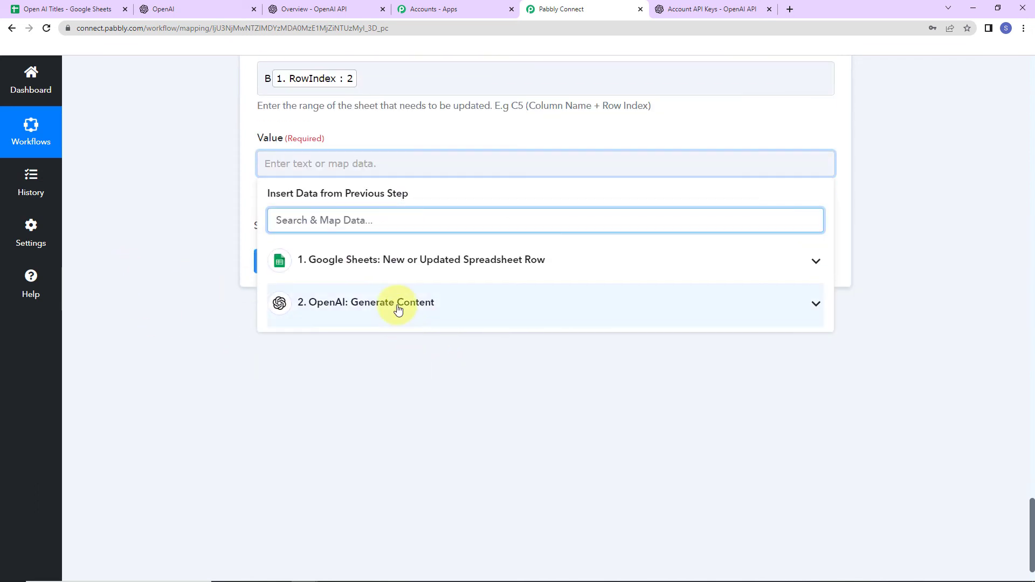
pyautogui.click(398, 309)
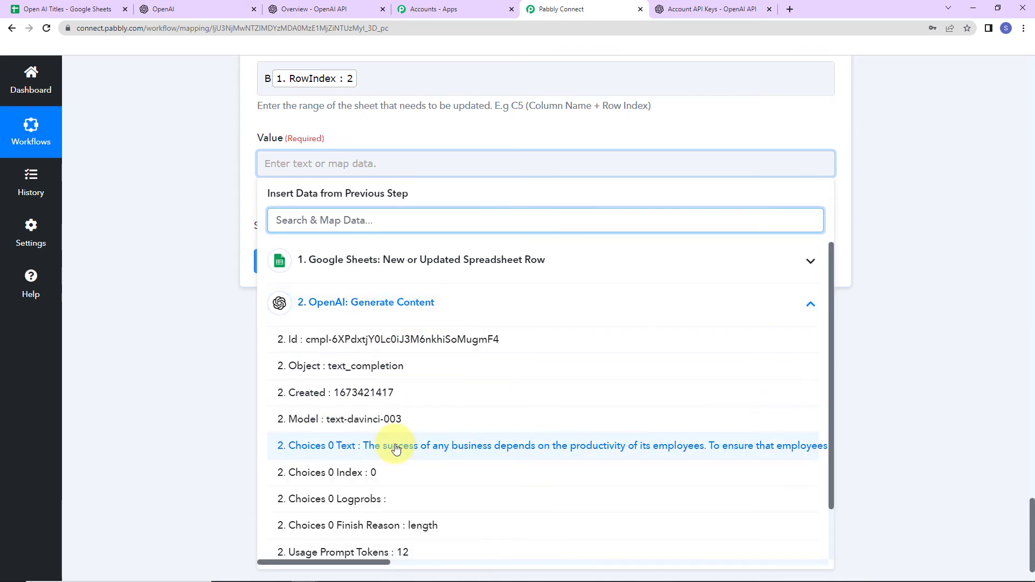
pyautogui.click(429, 509)
pyautogui.click(193, 330)
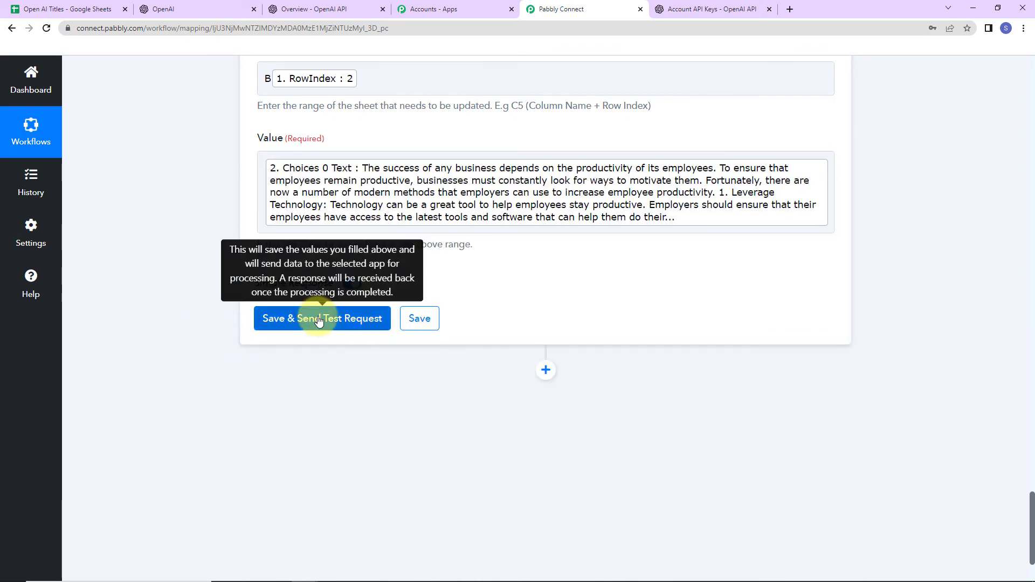
# Save the Update Cell Value action with a test request and check the article cell in the Open AI Titles sheet.
pyautogui.click(290, 317)
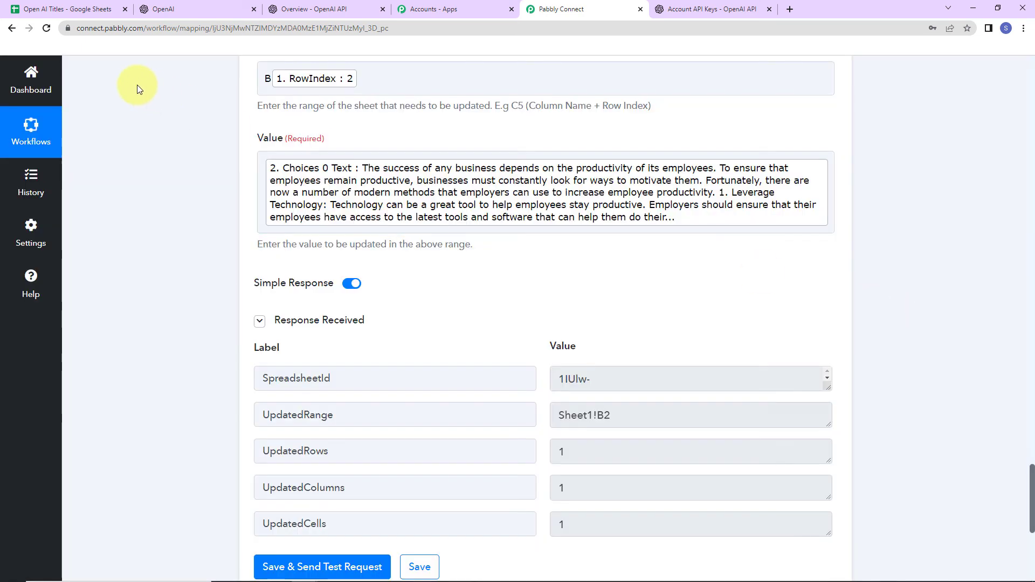
pyautogui.click(65, 9)
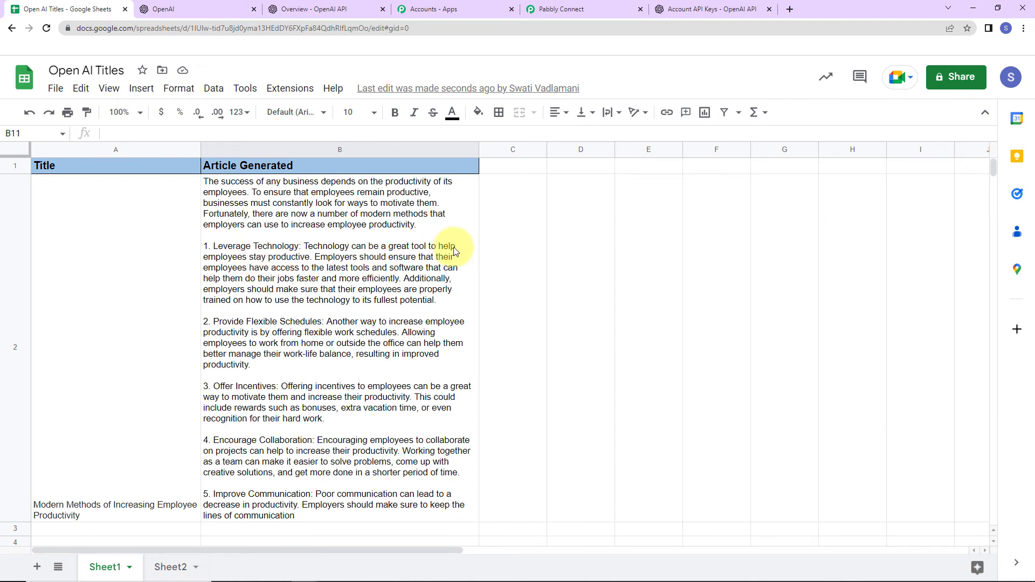
# Enter the title "Brand Influencing and Social Media Marketing Strategies" in cell A3 and widen the Title column to fit it.
pyautogui.scroll(-1, 114, 515)
pyautogui.click(114, 516)
pyautogui.write('Brand Influencing and Social Media Marketing Strategies')
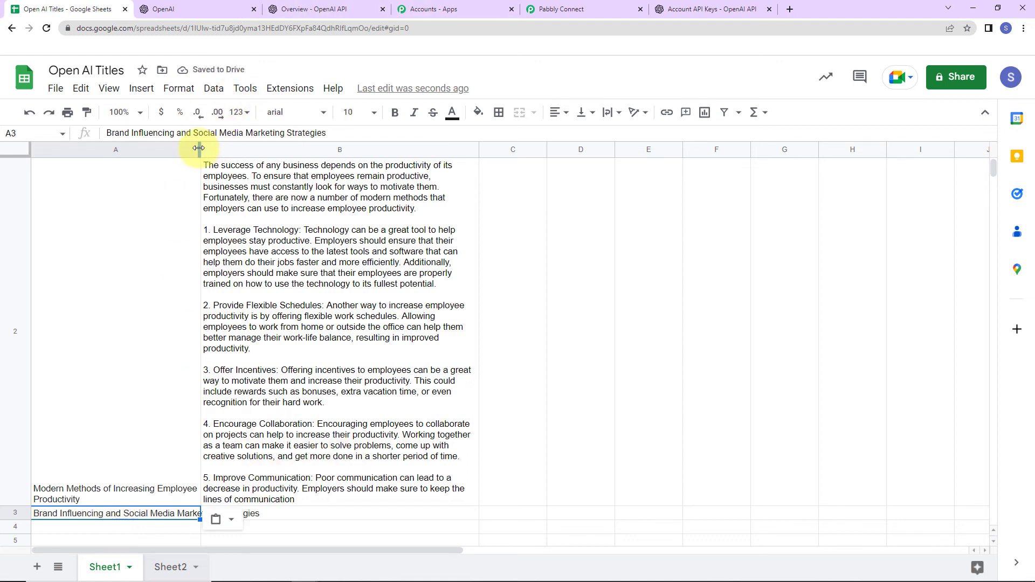
pyautogui.moveTo(199, 147); pyautogui.dragTo(306, 162)
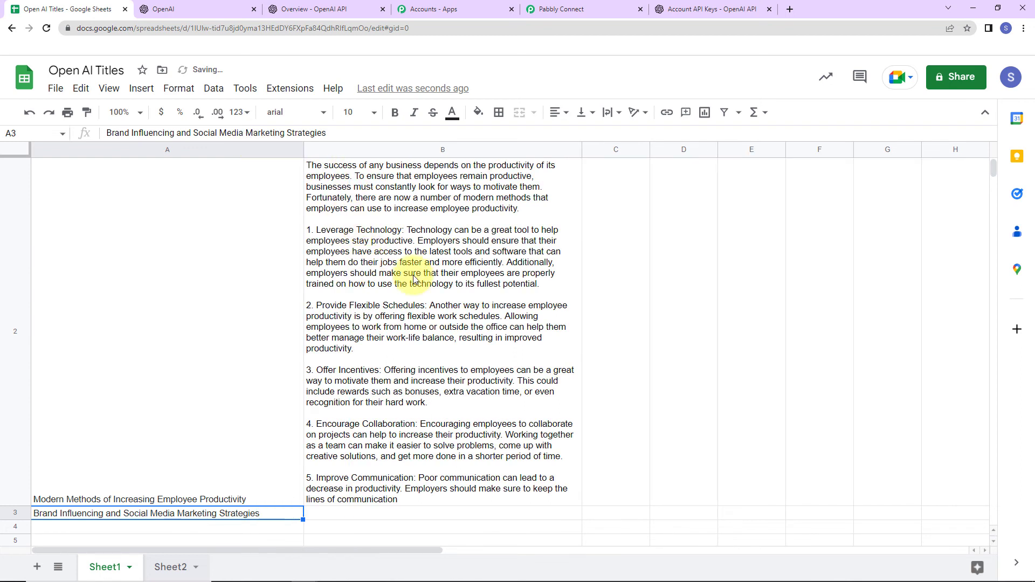
# Check the article generated for the new title in row 3 of the Article Generated column.
pyautogui.press('F2')
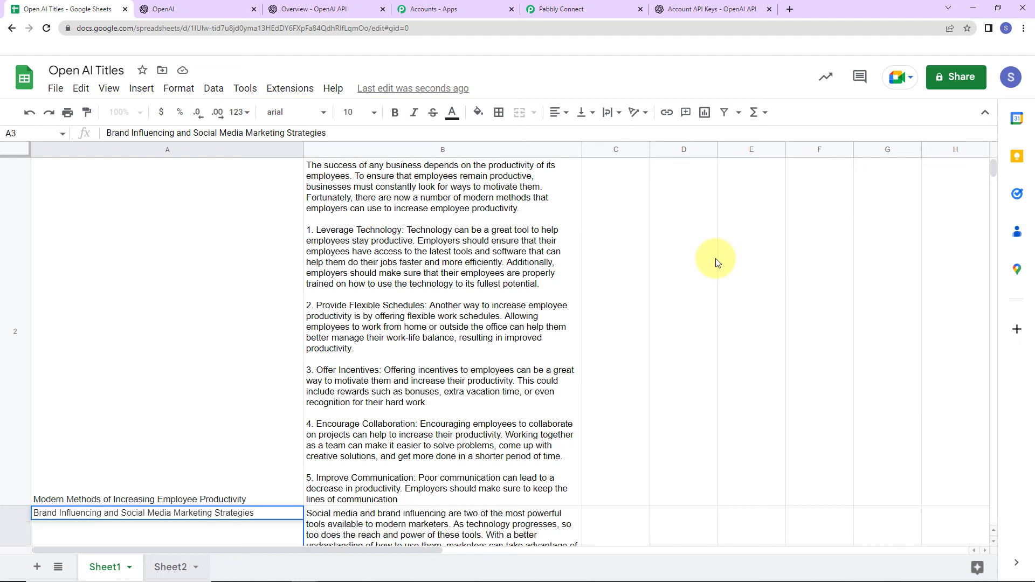
pyautogui.scroll(-1, 716, 263)
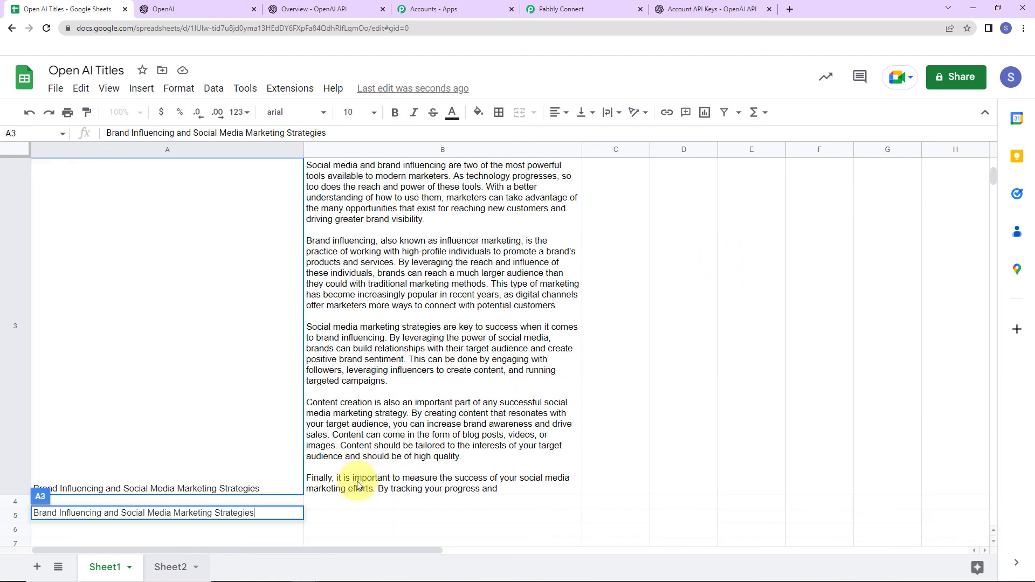
pyautogui.click(671, 435)
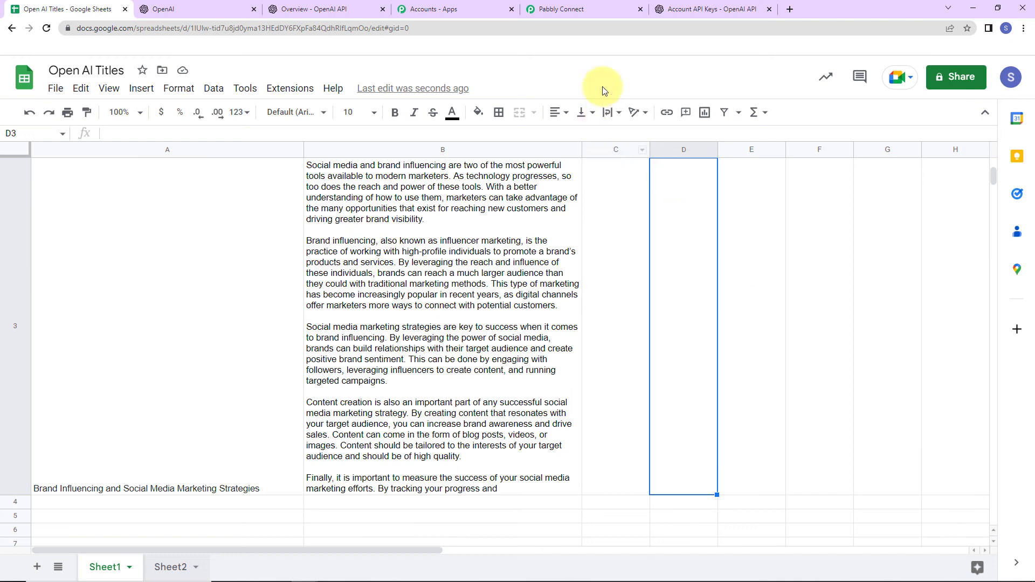
# Switch to the Pabbly Connect workflow and collapse the Google Sheets trigger, OpenAI Generate Content and Update Cell Value steps.
pyautogui.click(594, 7)
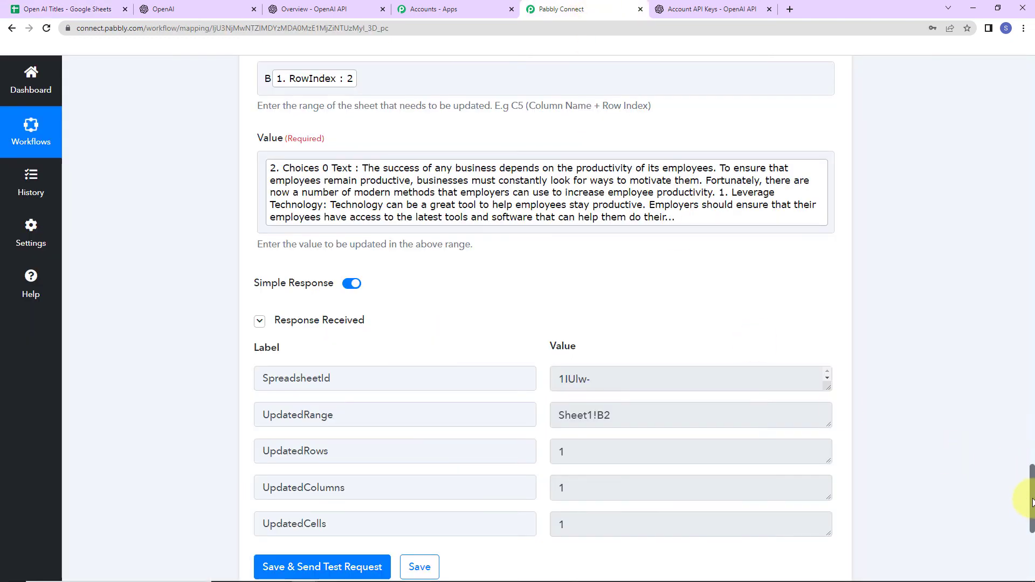
pyautogui.moveTo(1032, 501); pyautogui.dragTo(1019, 22)
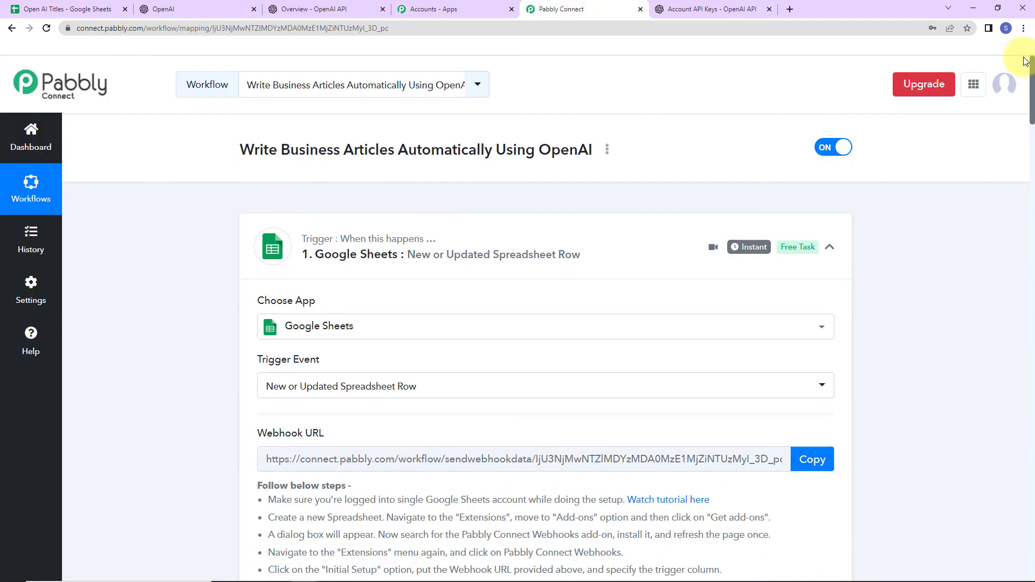
pyautogui.click(830, 248)
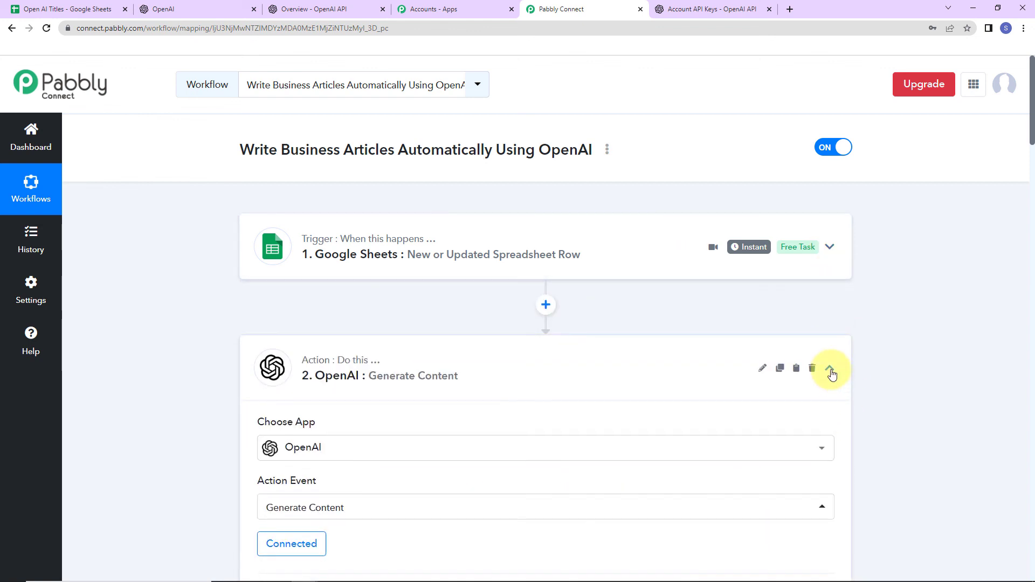
pyautogui.click(830, 371)
pyautogui.click(829, 490)
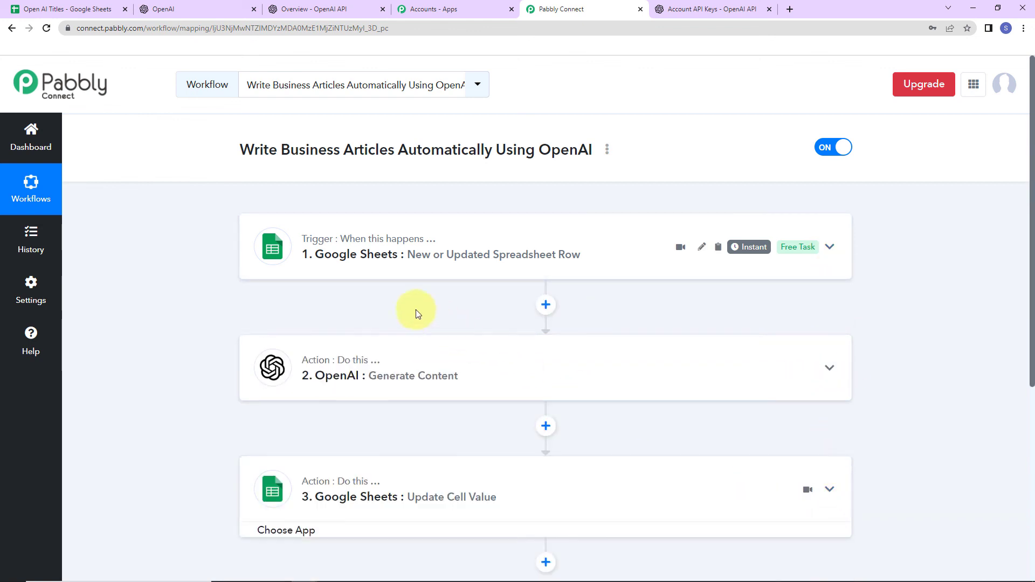